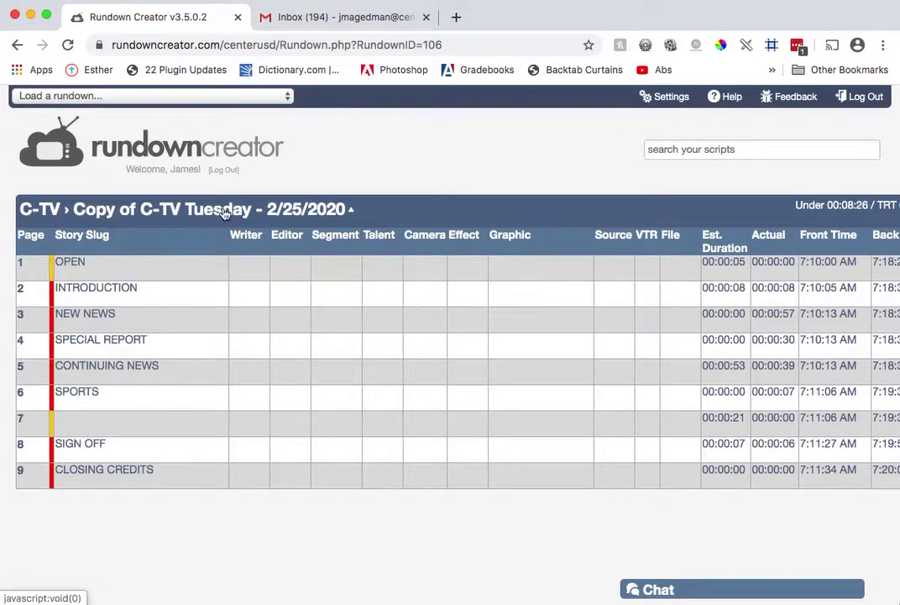
Step: Open the settings of the copied C-TV Tuesday rundown and change its title to "C-TV Thursday"
left_click(37, 216)
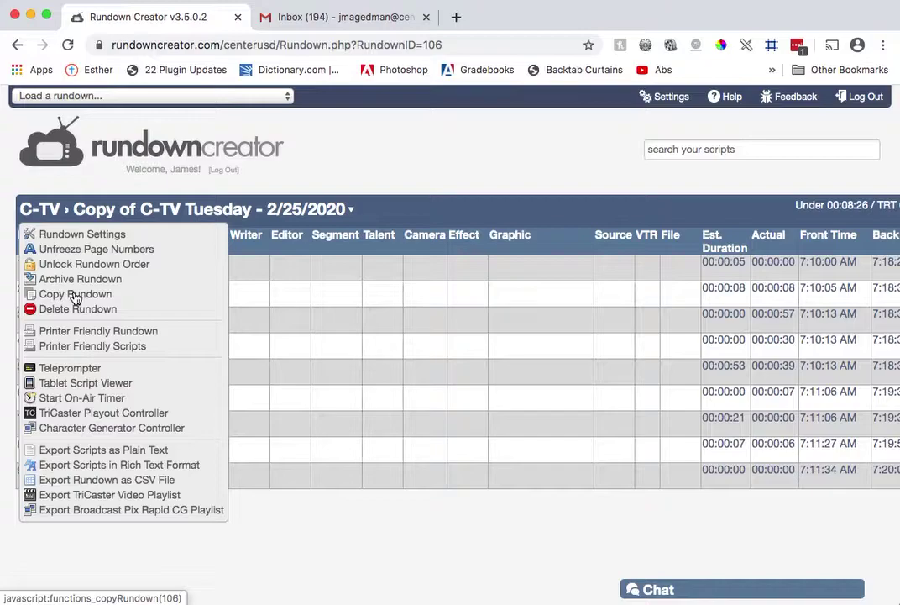
left_click(109, 209)
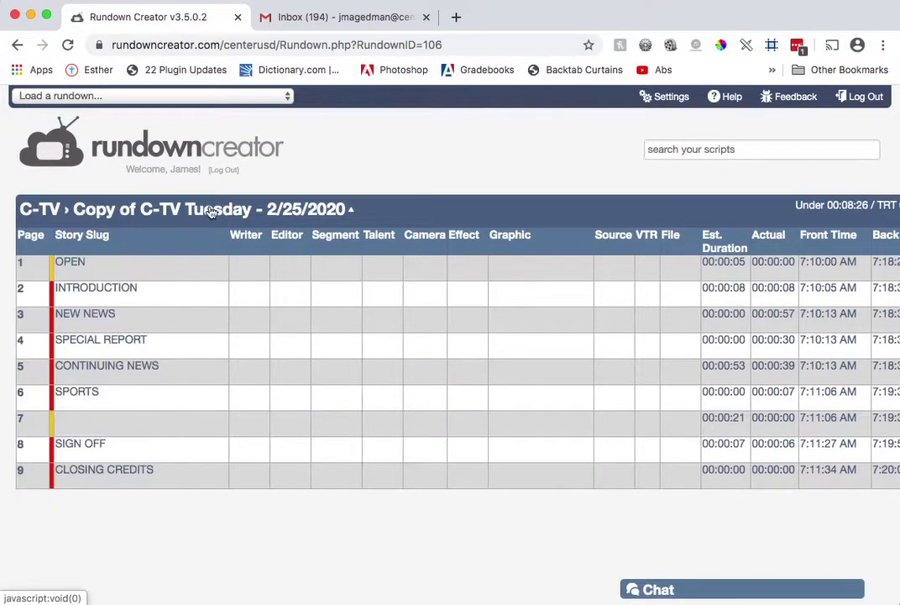
left_click(40, 209)
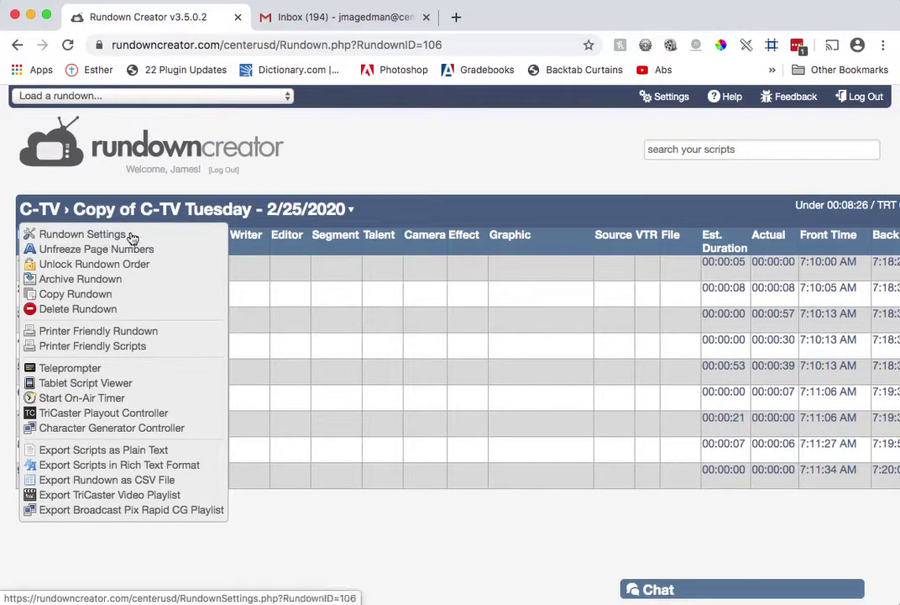
left_click(68, 237)
left_click_drag(91, 270, 40, 271)
key("BackSpace")
left_click(83, 270)
key("Delete")
key("Delete")
key("Delete")
key("Delete")
key("Delete")
key("Delete")
type("hursday")
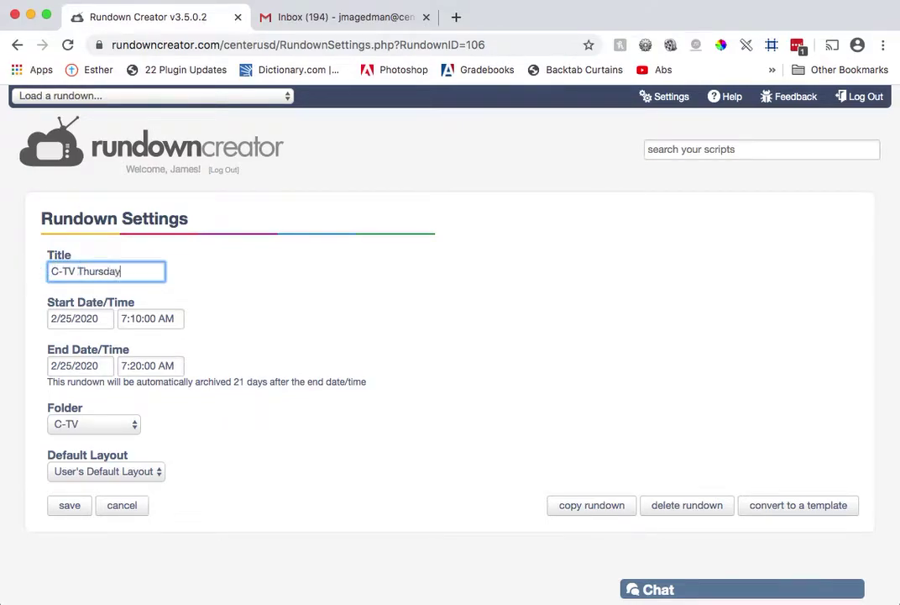
Step: Set the rundown's start date to 2/27/2020 and save the rundown settings
left_click(88, 319)
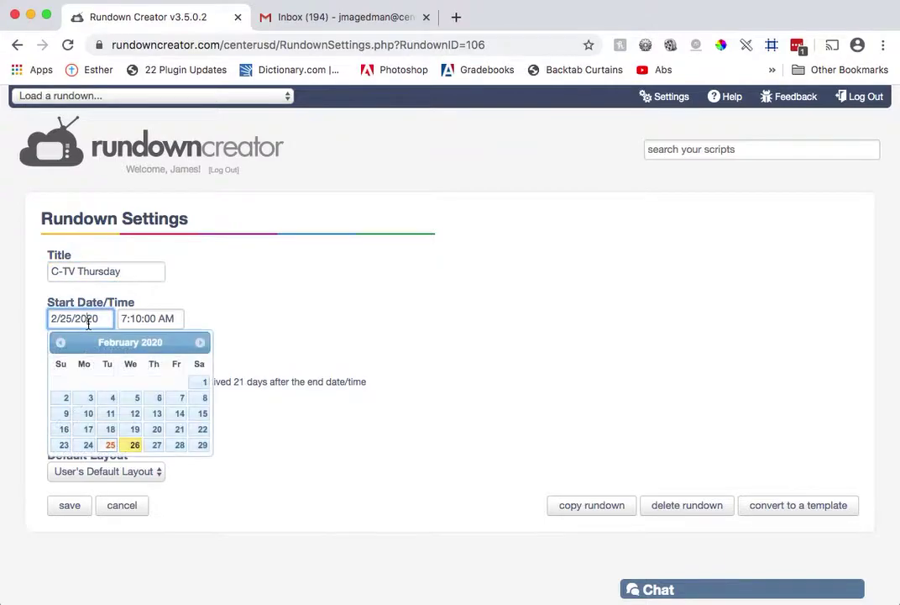
left_click(158, 445)
left_click(76, 506)
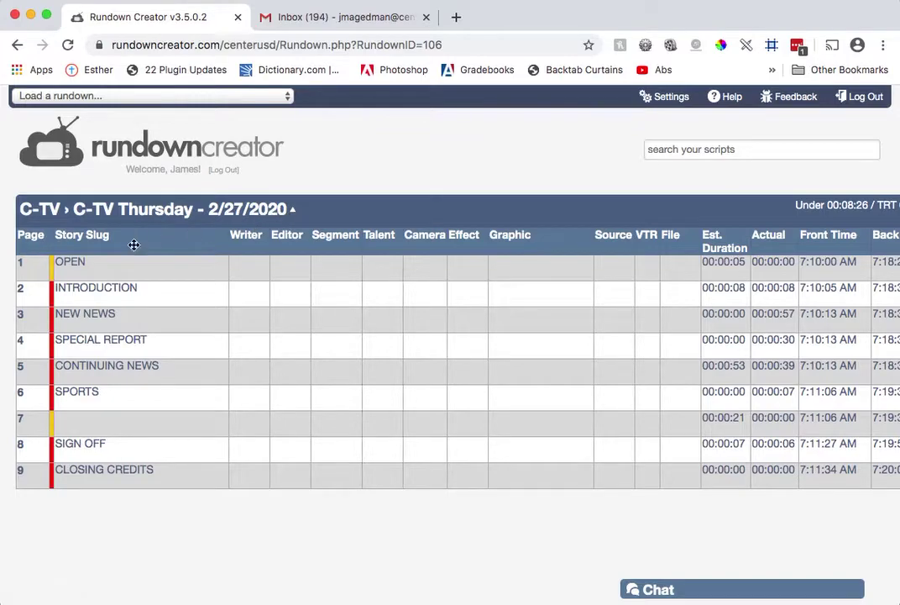
Step: Look through the row options available for the OPEN story
left_click(100, 275)
right_click(118, 271)
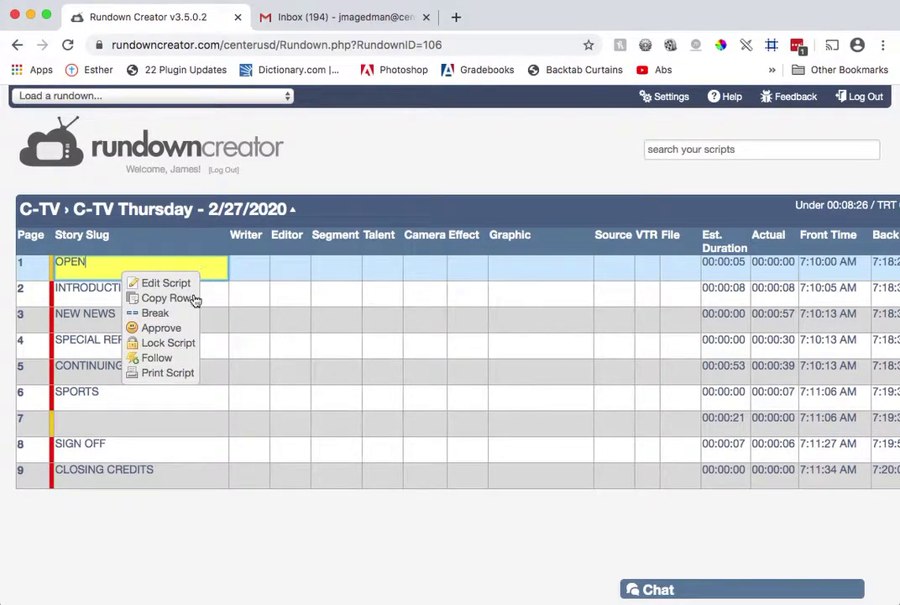
left_click(202, 267)
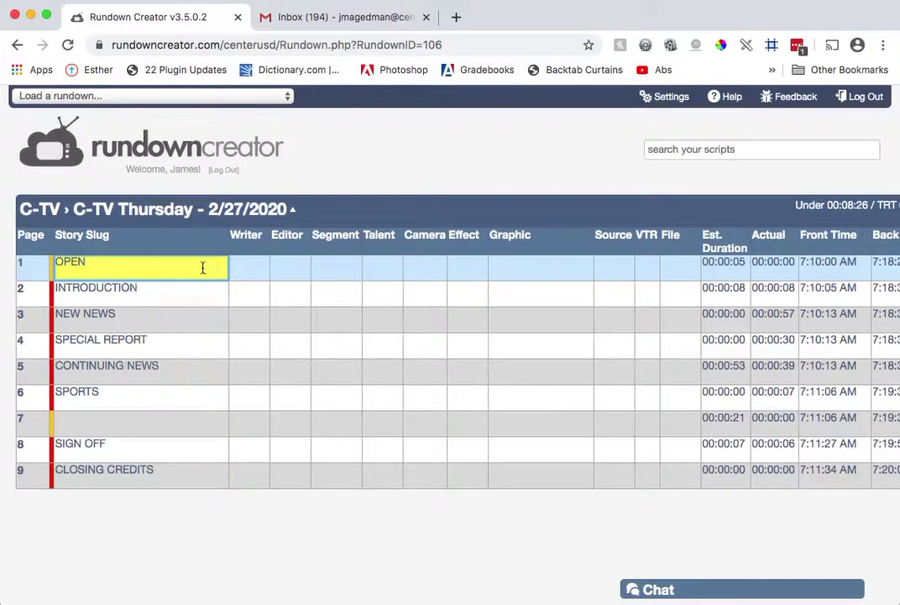
right_click(36, 267)
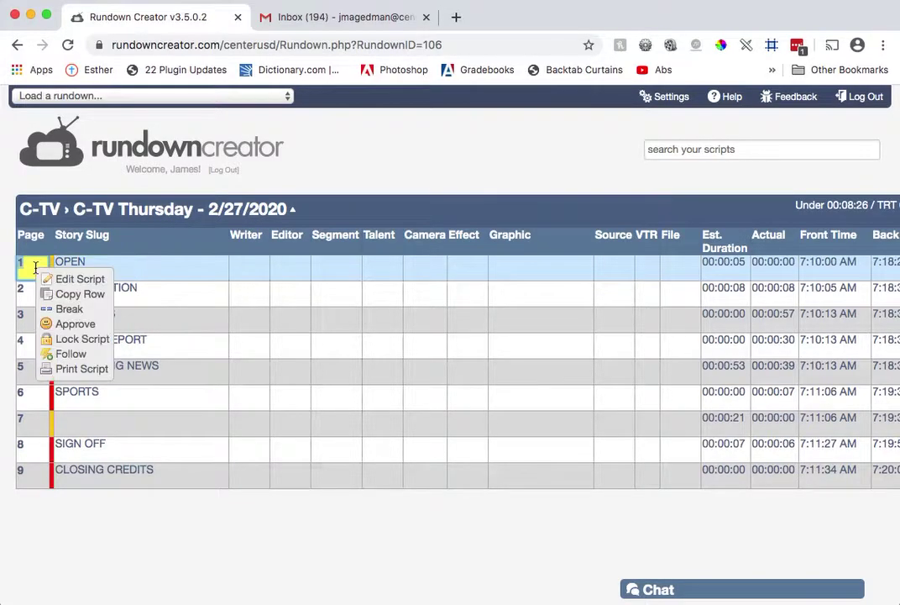
left_click(185, 285)
left_click(171, 296)
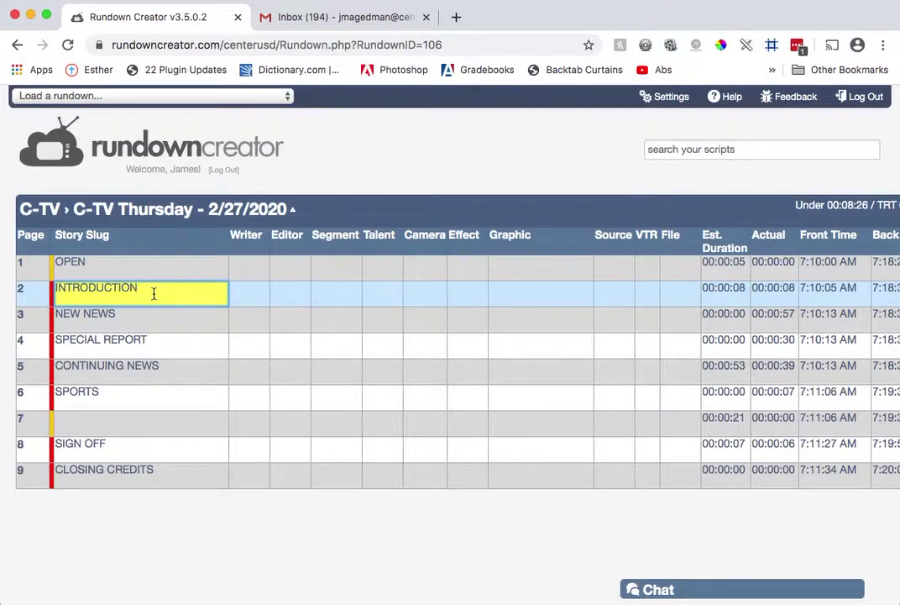
Step: Open the script of the INTRODUCTION story for editing
left_click_drag(154, 293, 68, 263)
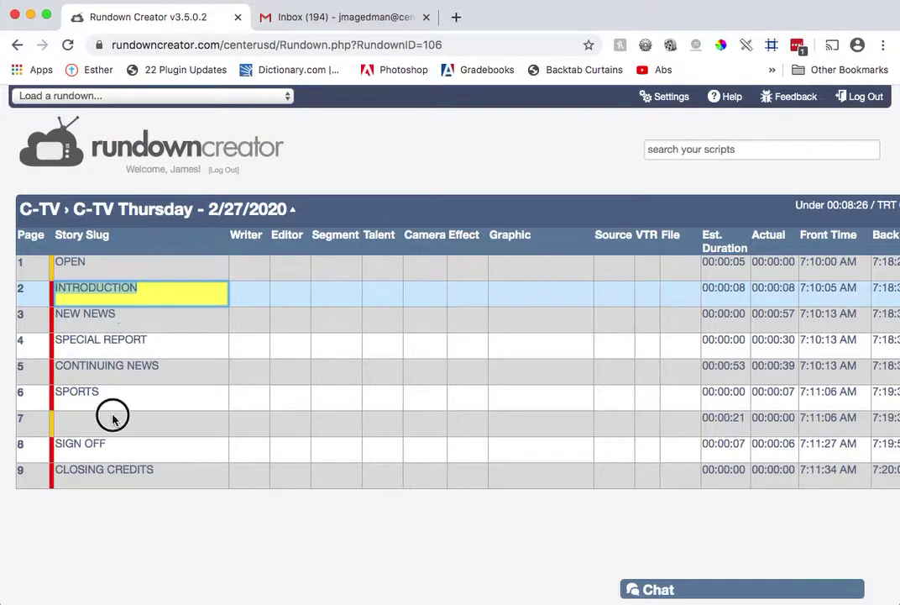
left_click(112, 417)
left_click(147, 289)
double_click(147, 287)
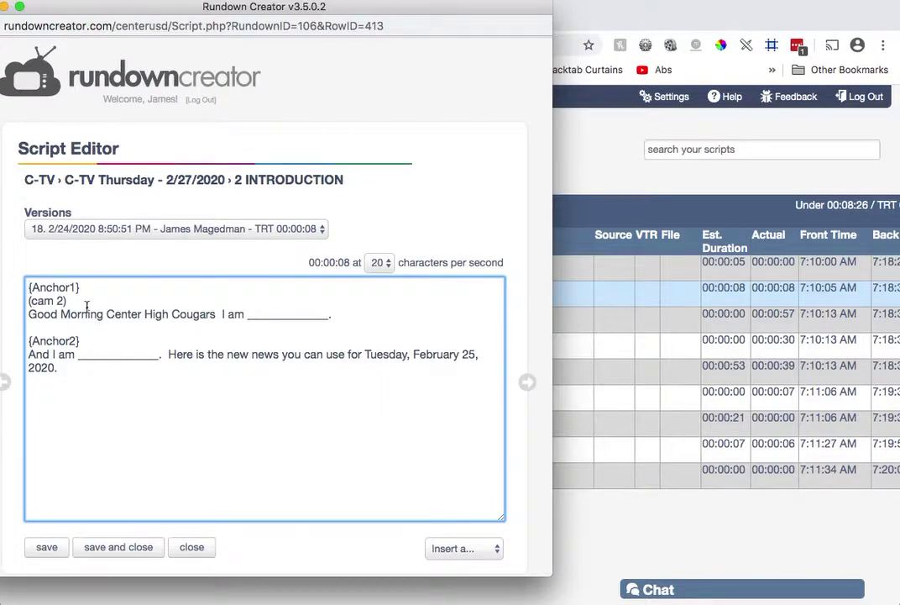
Step: Examine the {Anchor1} label, the (cam 2) cue and the greeting line in the INTRODUCTION script
left_click_drag(27, 287, 112, 291)
left_click(87, 287)
left_click(113, 292)
left_click(71, 302)
left_click(28, 300)
left_click_drag(64, 301, 19, 300)
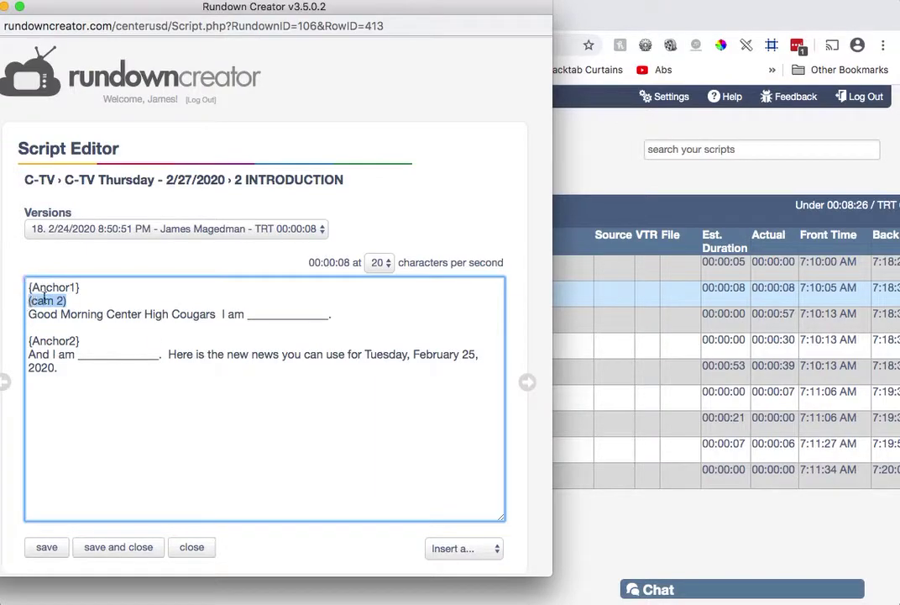
left_click_drag(87, 286, 24, 285)
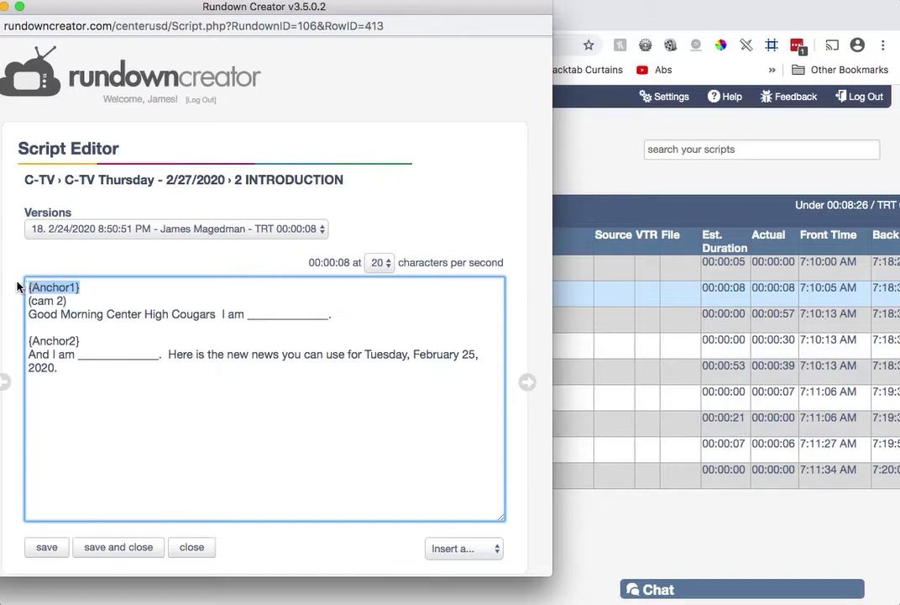
left_click(91, 301)
left_click_drag(90, 301, 24, 298)
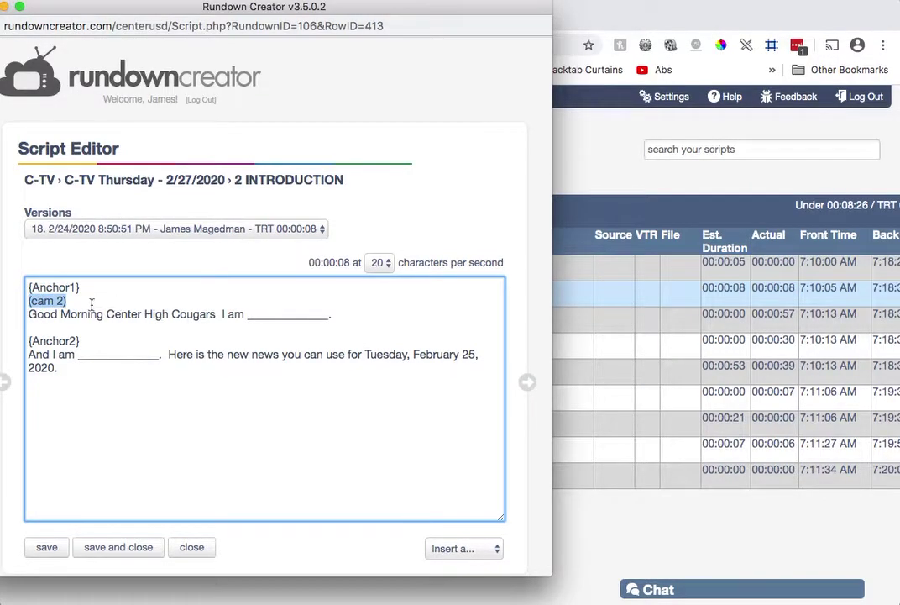
left_click_drag(28, 314, 340, 319)
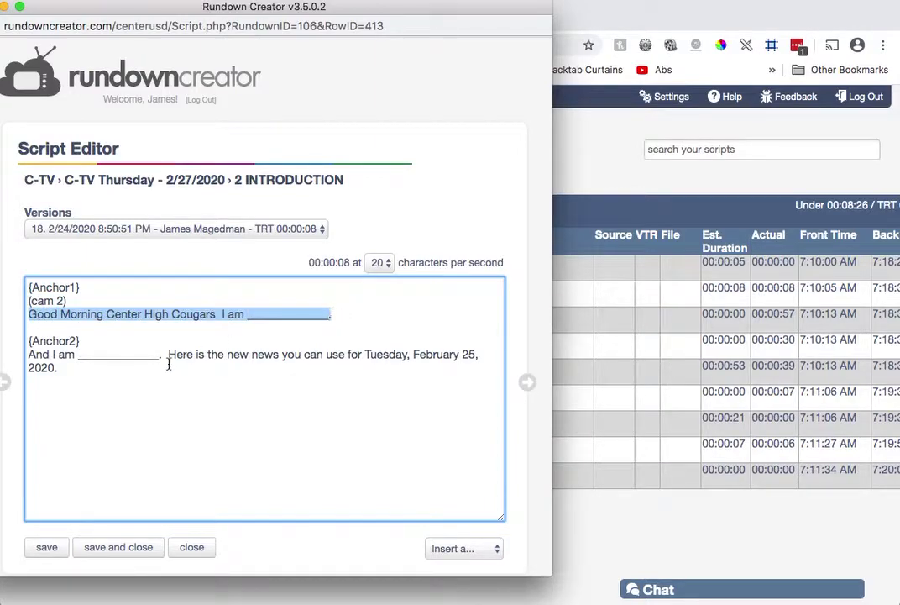
Step: Replace the weekday in the {Anchor2} line with "Thursday", then save and close the INTRODUCTION script
double_click(398, 355)
type("Thursday")
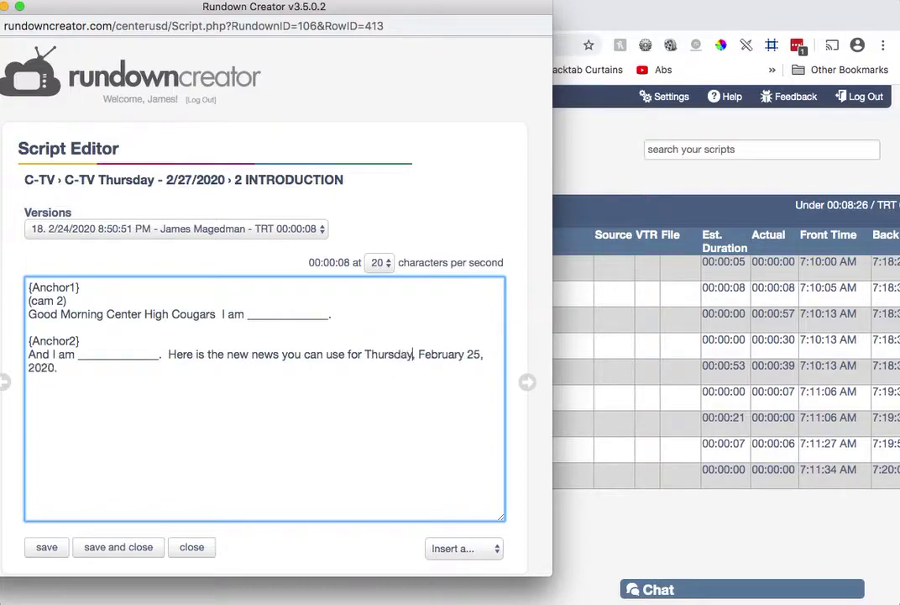
left_click(481, 355)
left_click(141, 553)
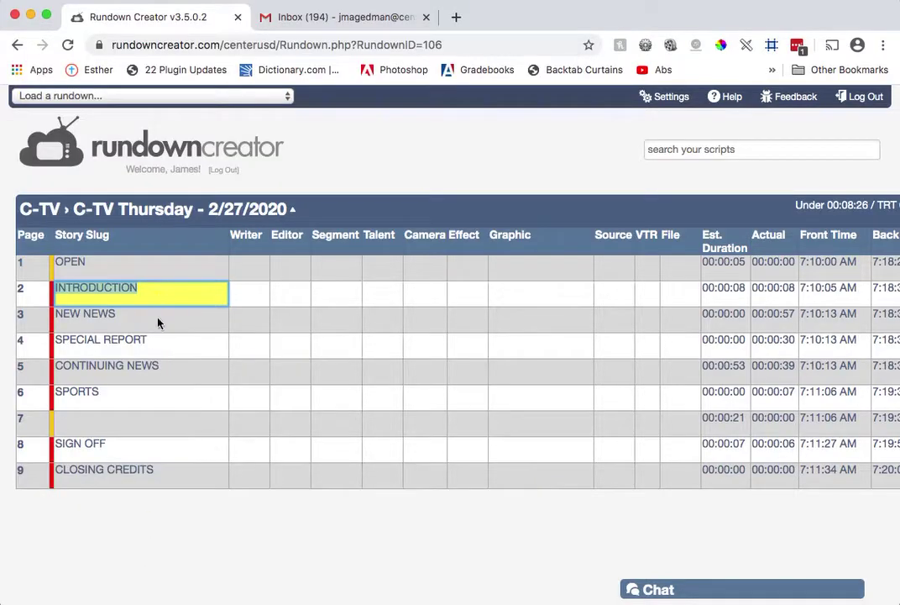
Step: Open the NEW NEWS script for editing at its beginning
double_click(158, 322)
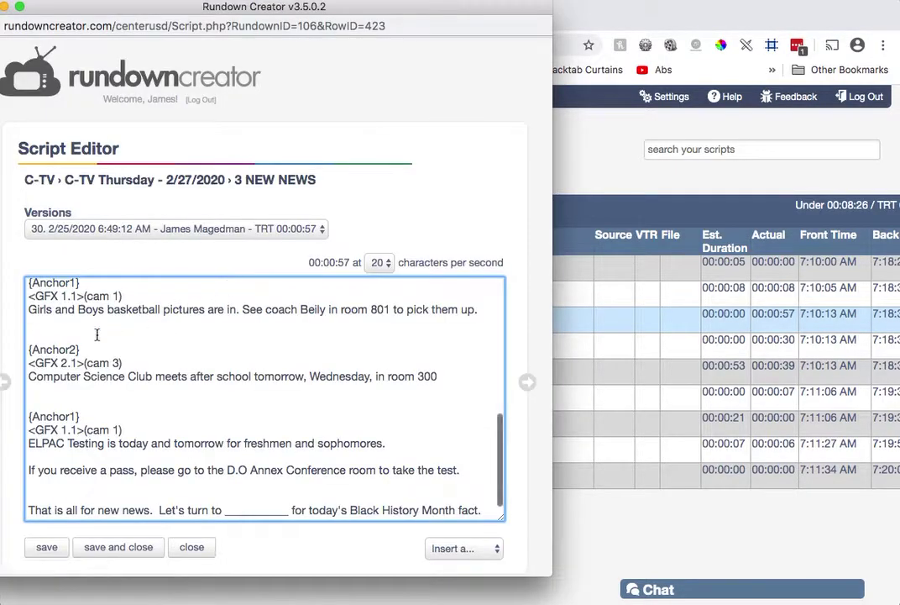
scroll(96, 335, "up", 1)
scroll(109, 332, "up", 10)
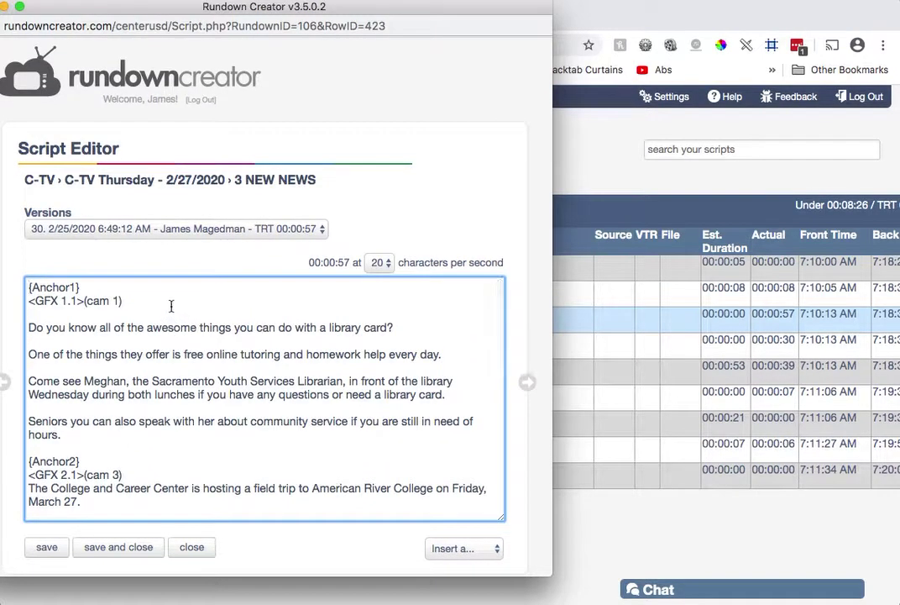
Step: Examine the first {Anchor1} and {Anchor2} labels in the NEW NEWS script and the numbering of their GFX cues
left_click_drag(82, 287, 18, 279)
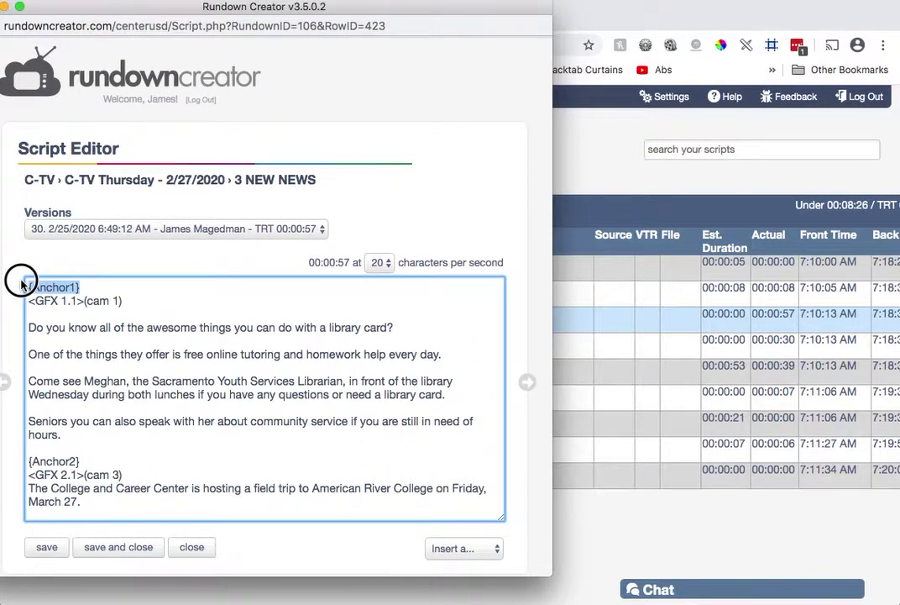
left_click(81, 300)
left_click_drag(81, 300, 24, 299)
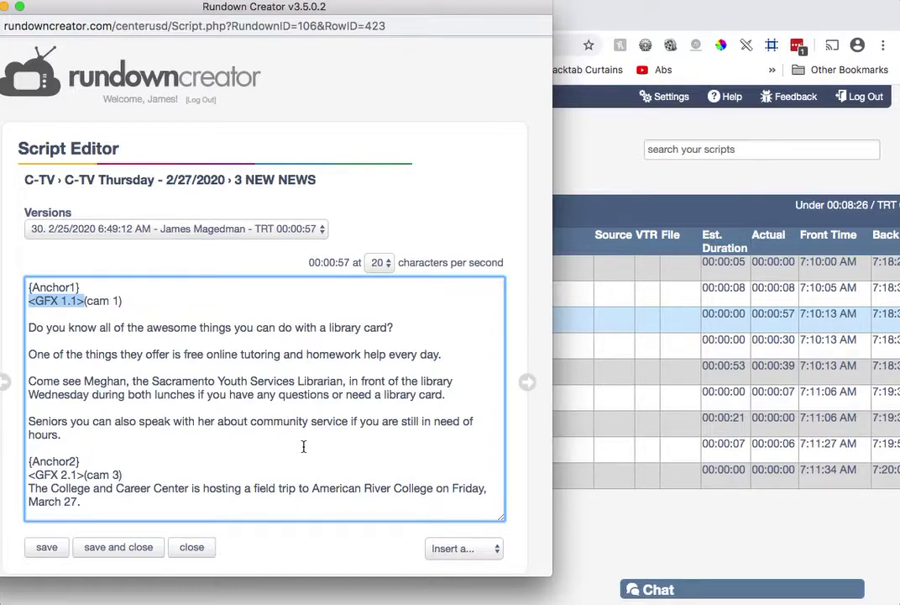
left_click(42, 306)
left_click_drag(42, 306, 80, 301)
left_click(76, 301)
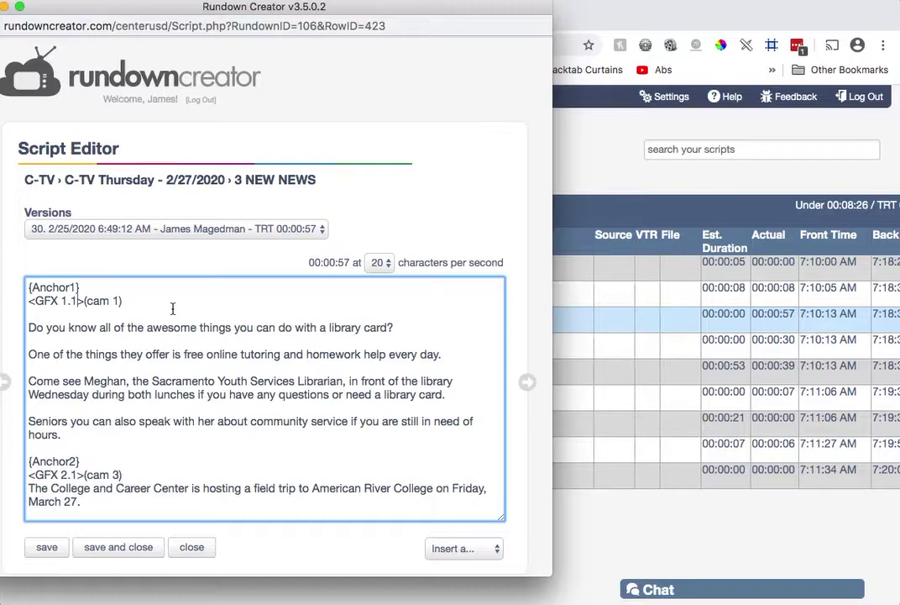
double_click(63, 300)
double_click(74, 301)
left_click_drag(79, 462, 27, 460)
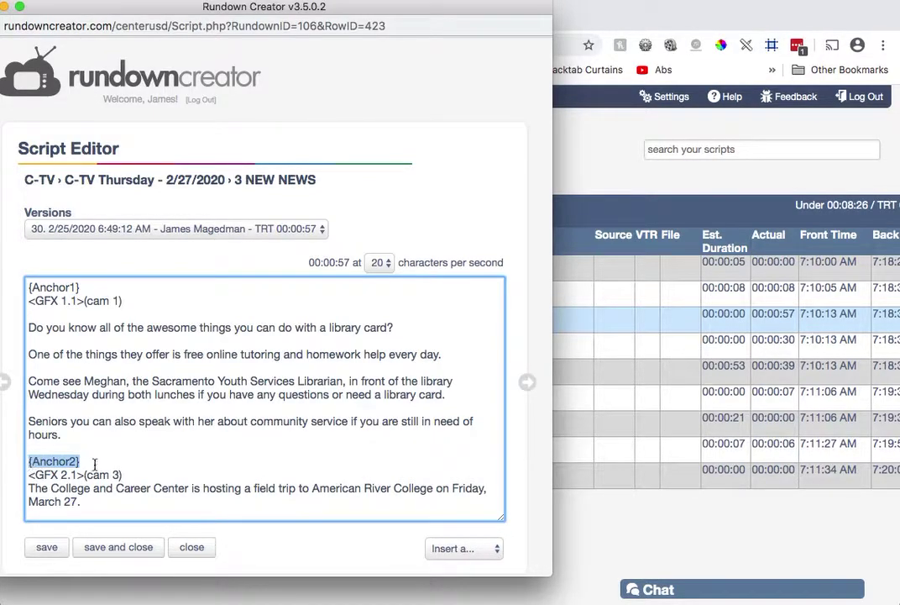
left_click(68, 475)
left_click_drag(68, 474, 61, 475)
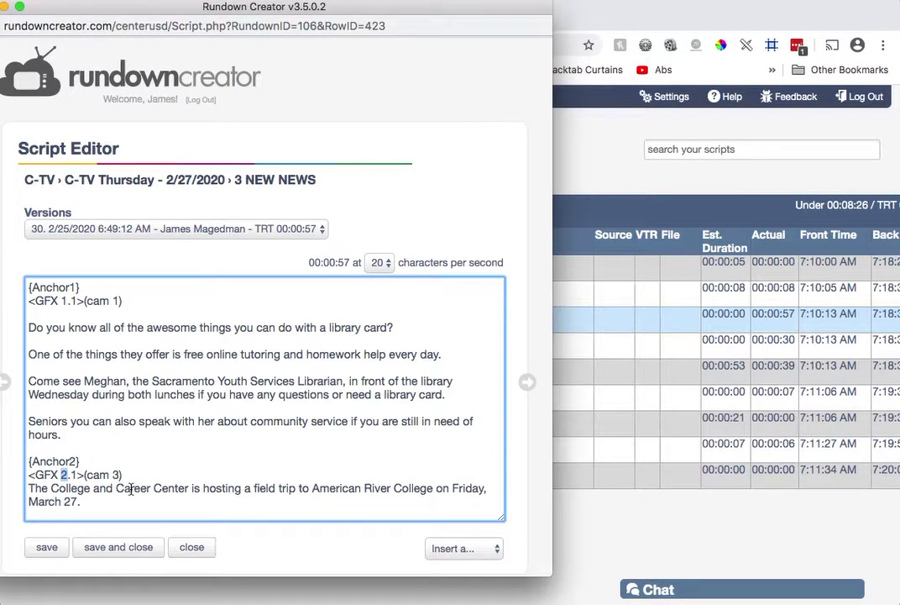
left_click(71, 475)
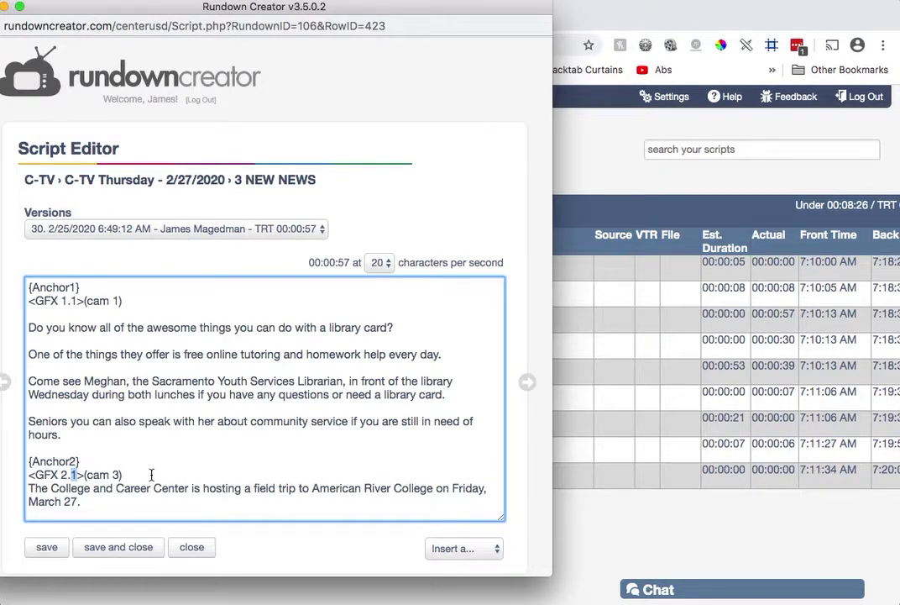
left_click(65, 304)
key("BackSpace")
type("2")
Step: Compare the camera cues assigned to {Anchor1} and {Anchor2} in the first two NEW NEWS stories
double_click(63, 475)
left_click_drag(122, 300, 86, 300)
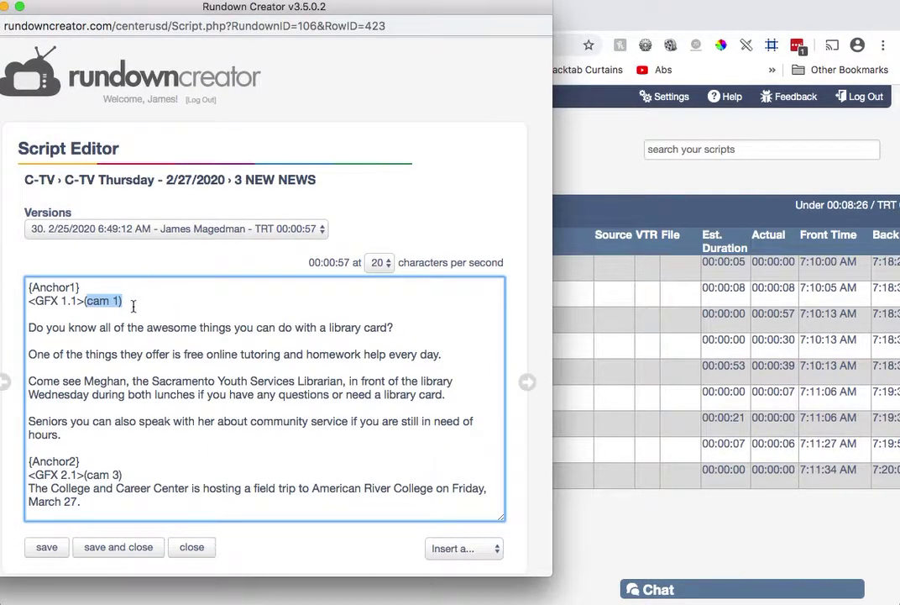
double_click(42, 287)
left_click_drag(122, 300, 89, 300)
left_click_drag(81, 461, 30, 461)
left_click_drag(121, 475, 84, 475)
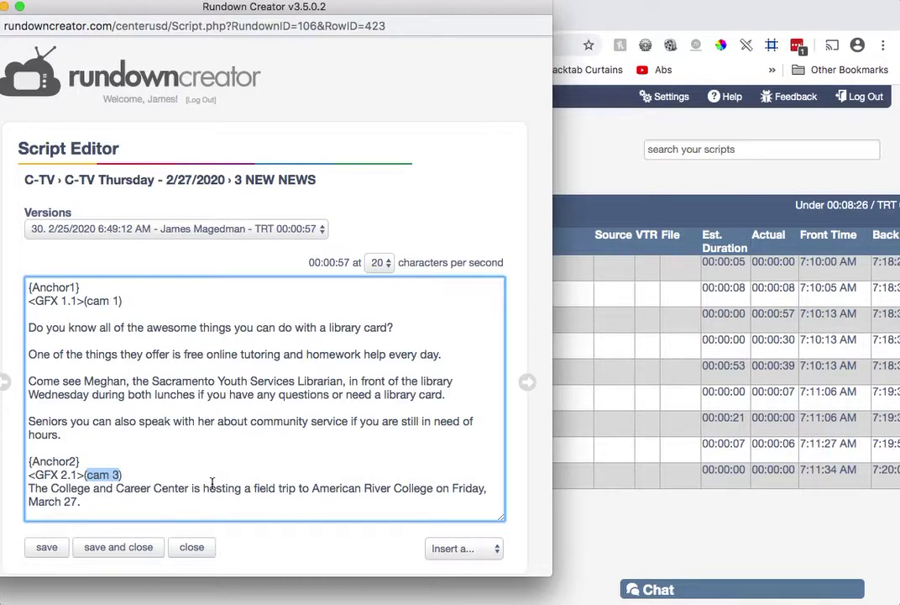
Step: Review the remaining NEW NEWS stories and the closing line that hands over to the Black History Month fact
left_click(125, 501)
key("super+v")
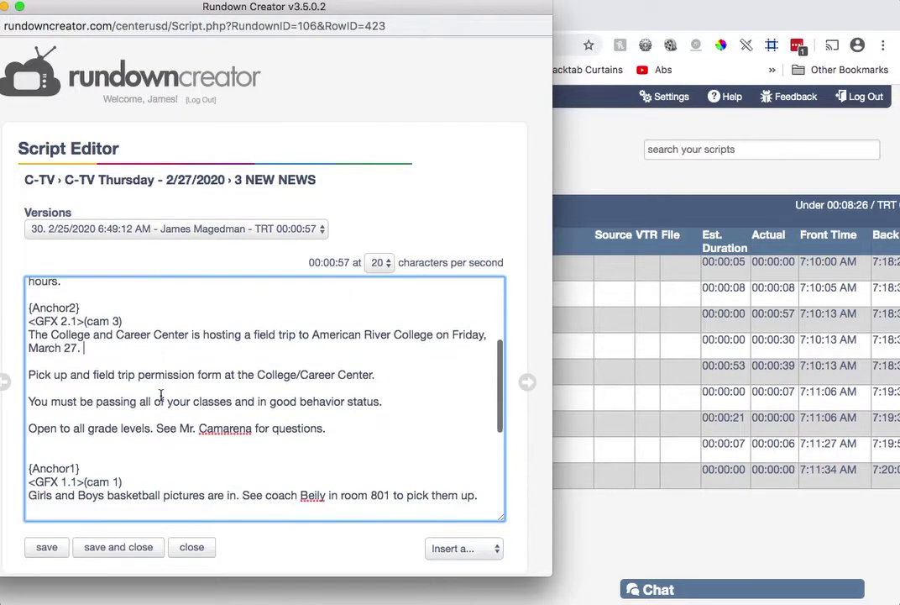
scroll(101, 420, "down", 6)
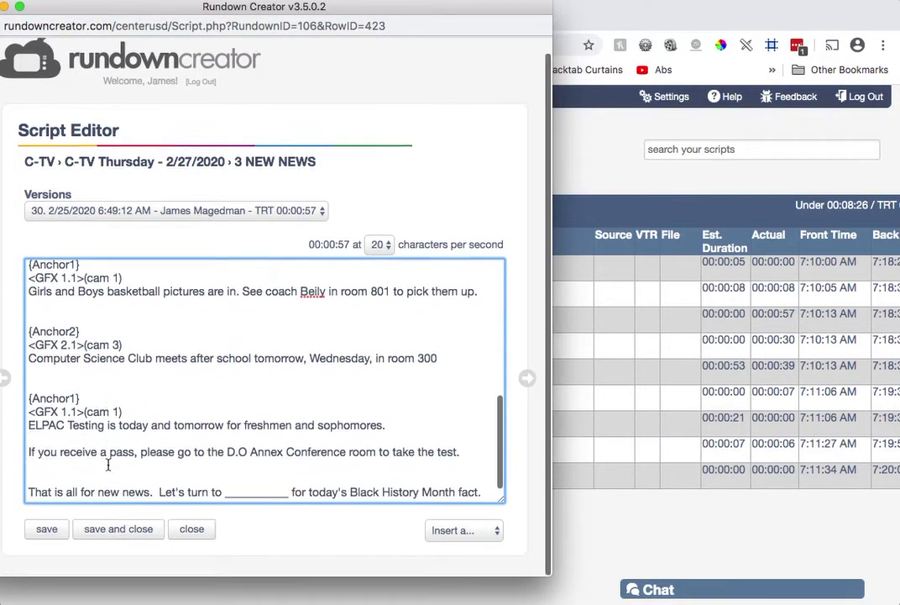
left_click_drag(31, 496, 482, 496)
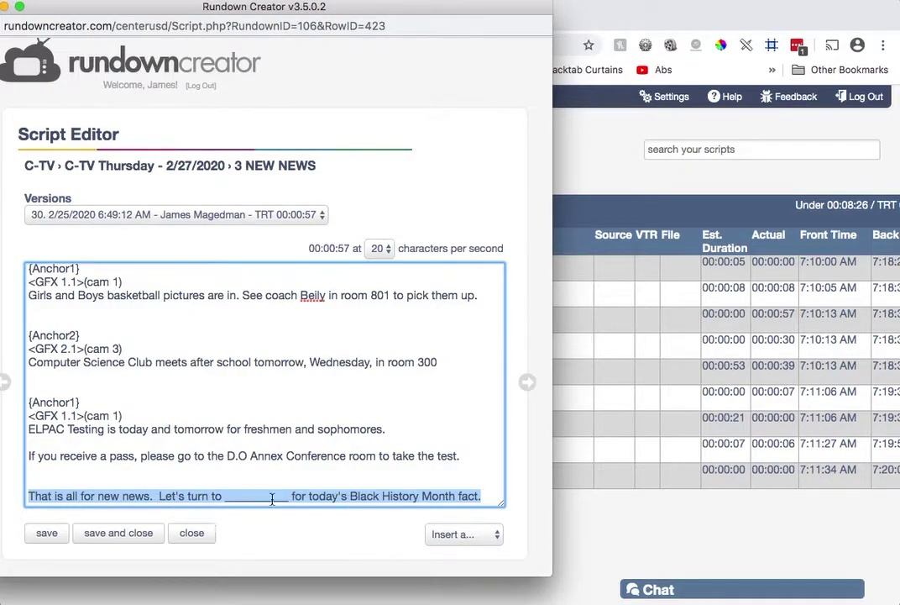
left_click_drag(308, 491, 486, 498)
left_click(446, 413)
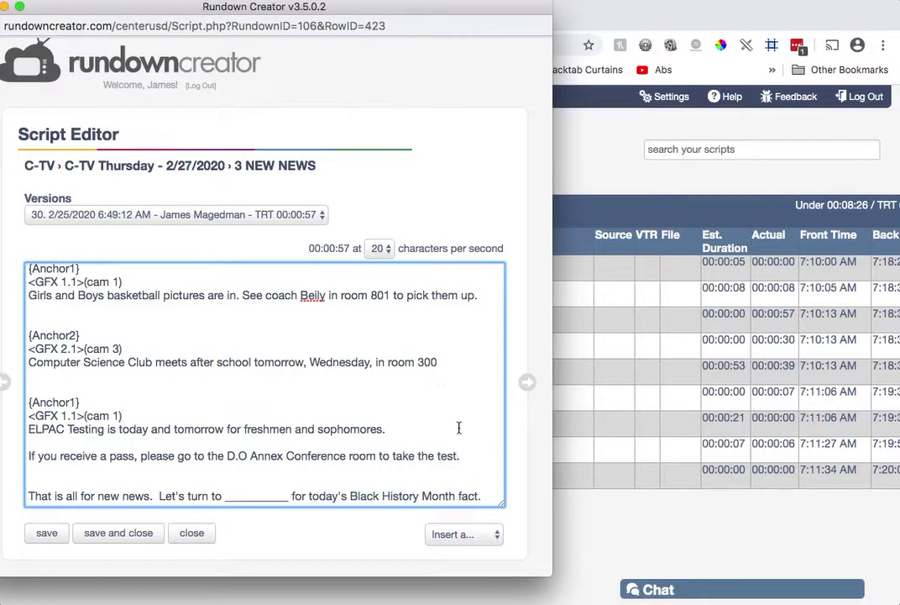
Step: Delete the basketball pictures, Computer Science Club and ELPAC Testing stories from the NEW NEWS script, keeping the closing line
left_click_drag(474, 455, 38, 435)
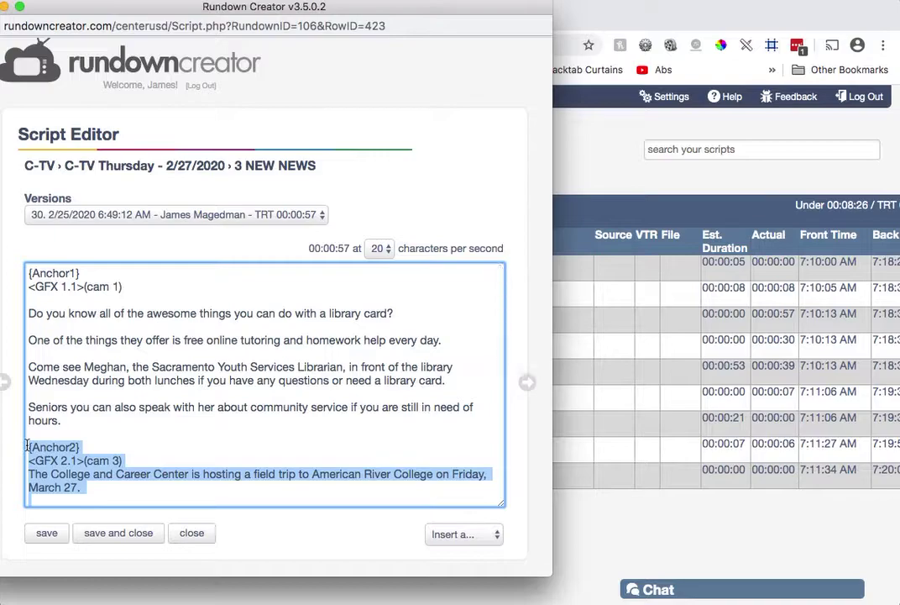
scroll(108, 432, "down", 3)
left_click(34, 449)
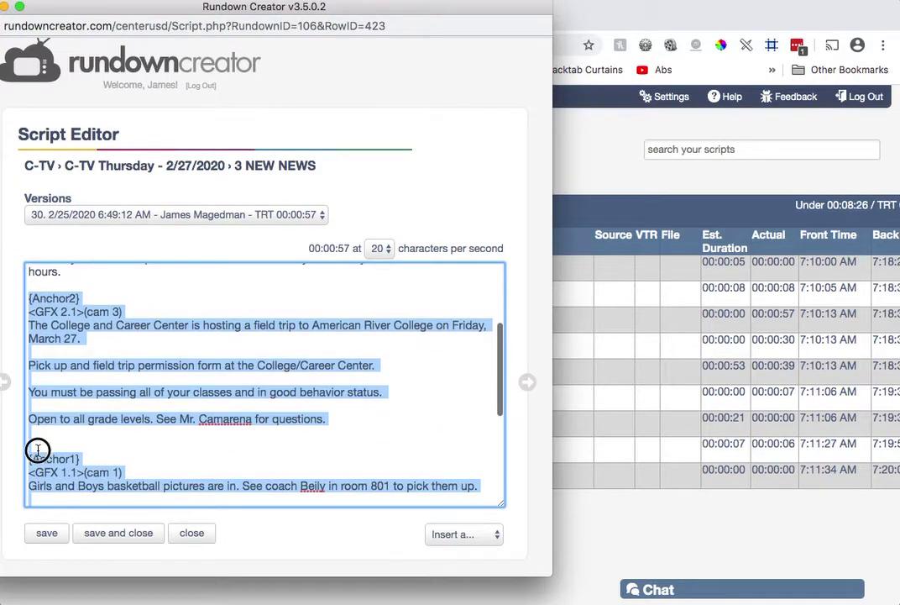
left_click_drag(33, 449, 412, 576)
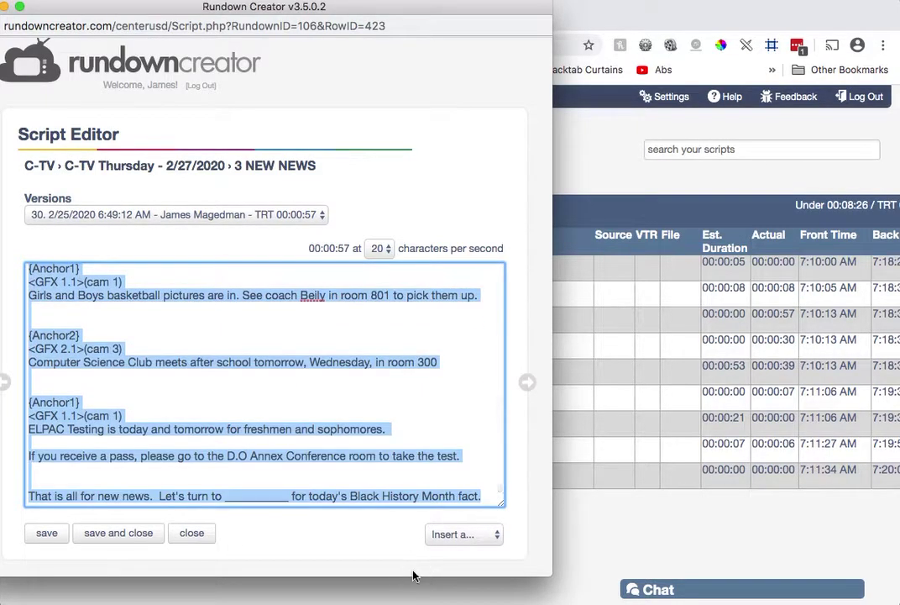
left_click_drag(475, 456, 26, 439)
key("BackSpace")
scroll(264, 382, "up", 2)
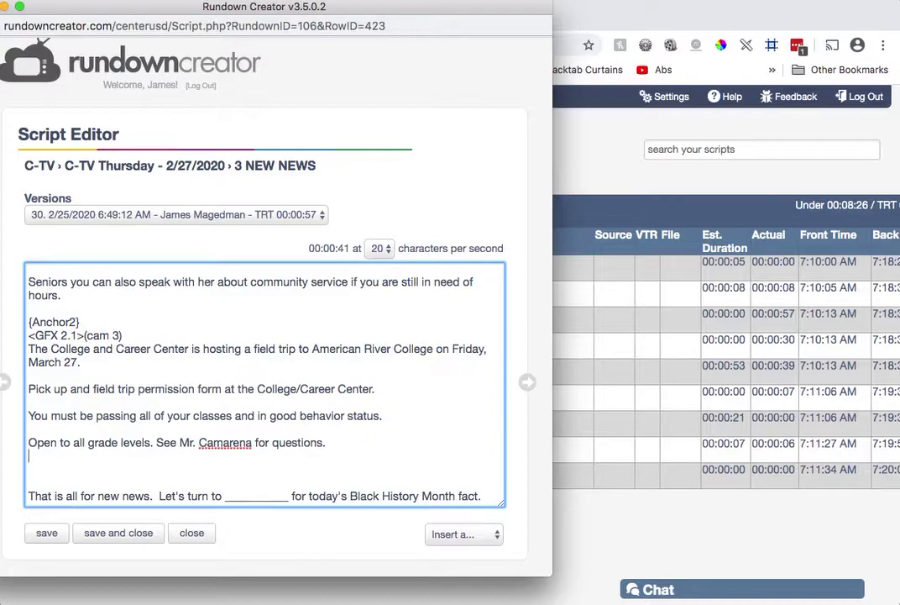
scroll(80, 424, "up", 5)
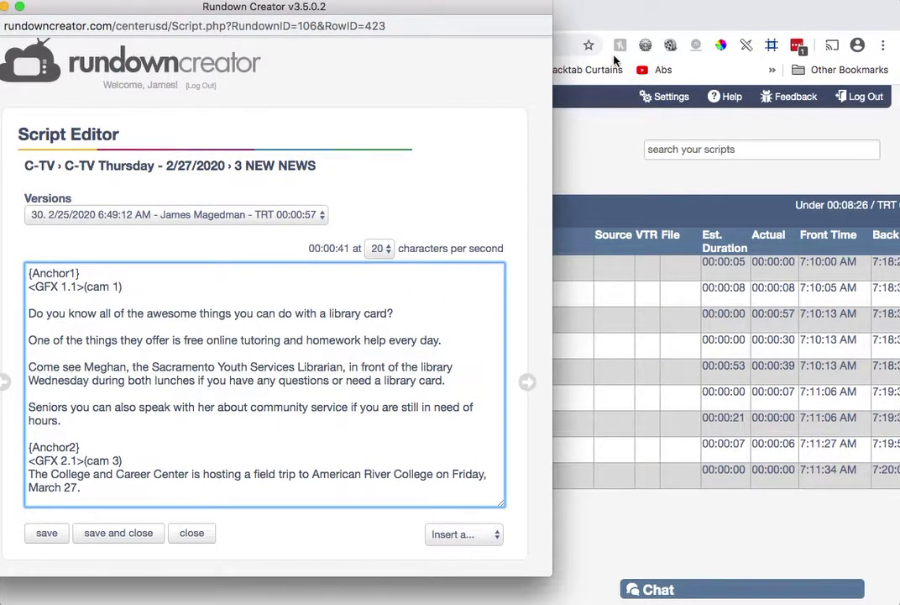
Step: Switch to Gmail and copy the reading and book club announcement under NEW NEWS in the Thursday 2-27-2020 bulletin PDF
left_click(622, 25)
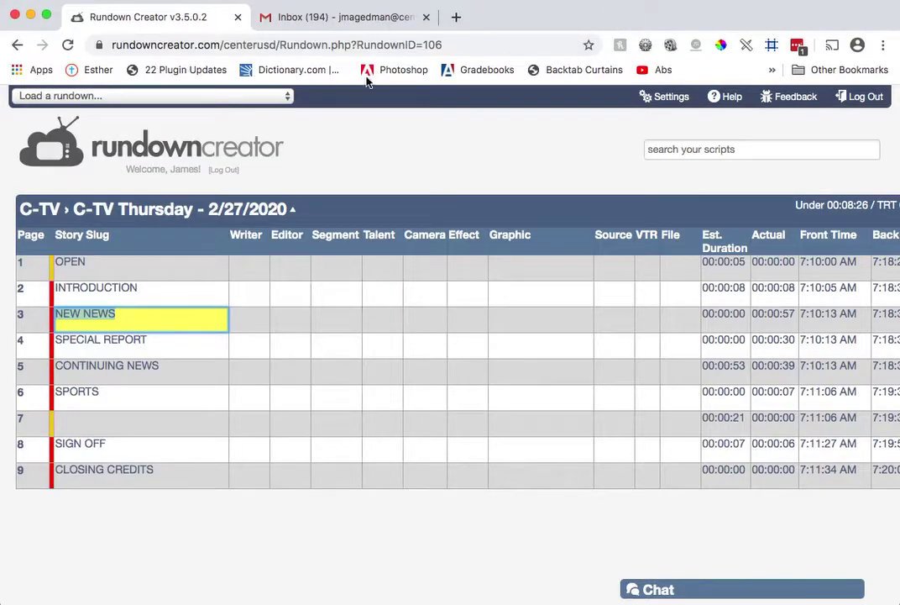
left_click(353, 24)
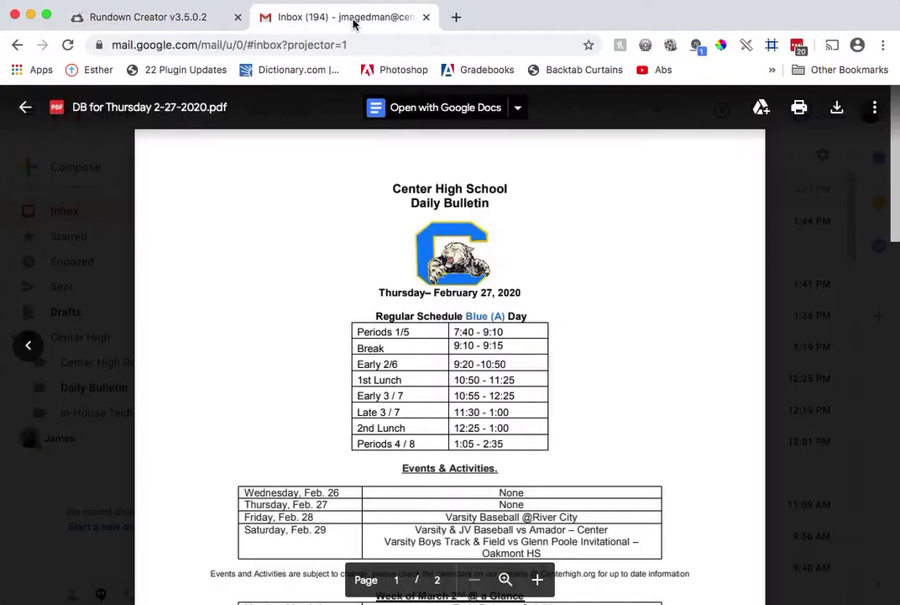
scroll(482, 288, "down", 2)
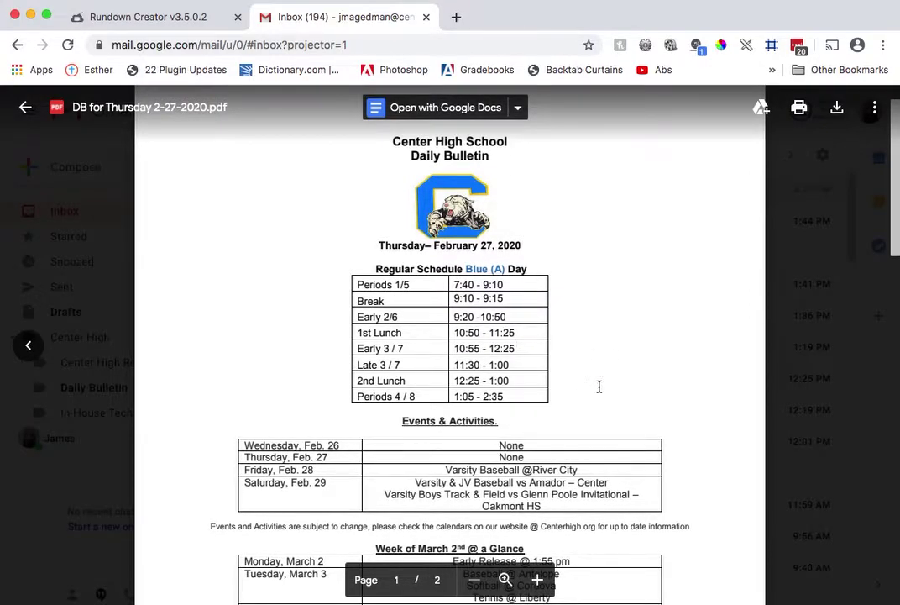
scroll(598, 386, "down", 5)
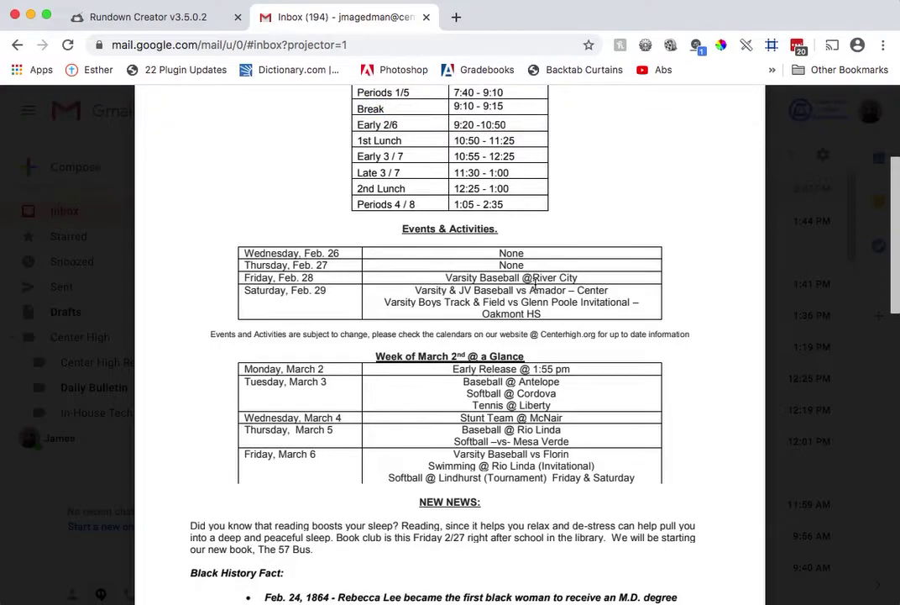
scroll(584, 288, "down", 4)
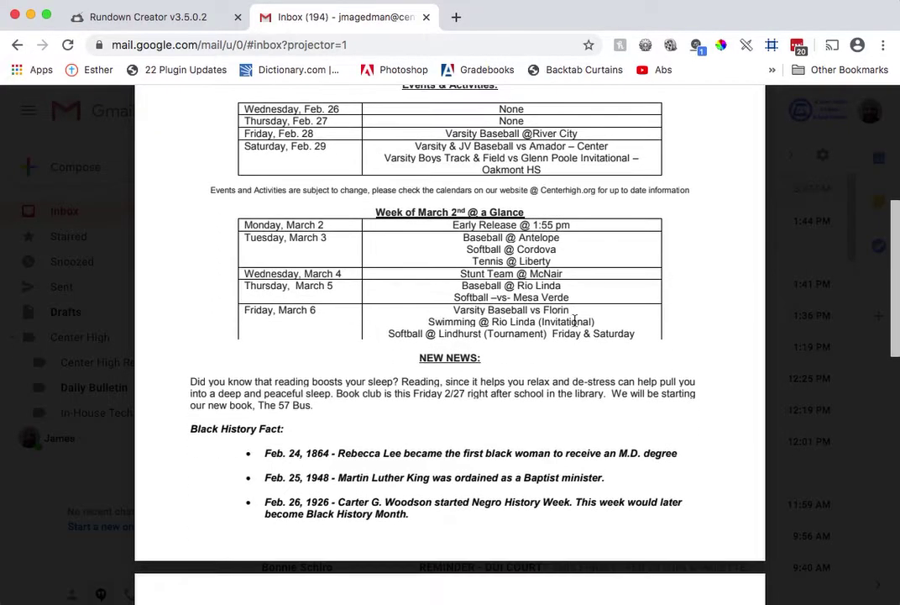
scroll(533, 274, "down", 1)
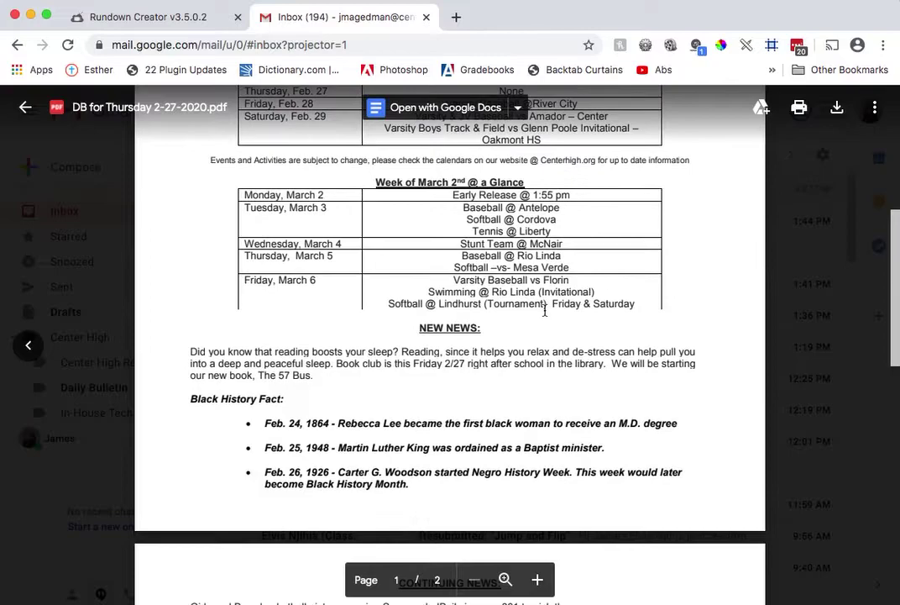
scroll(545, 309, "down", 3)
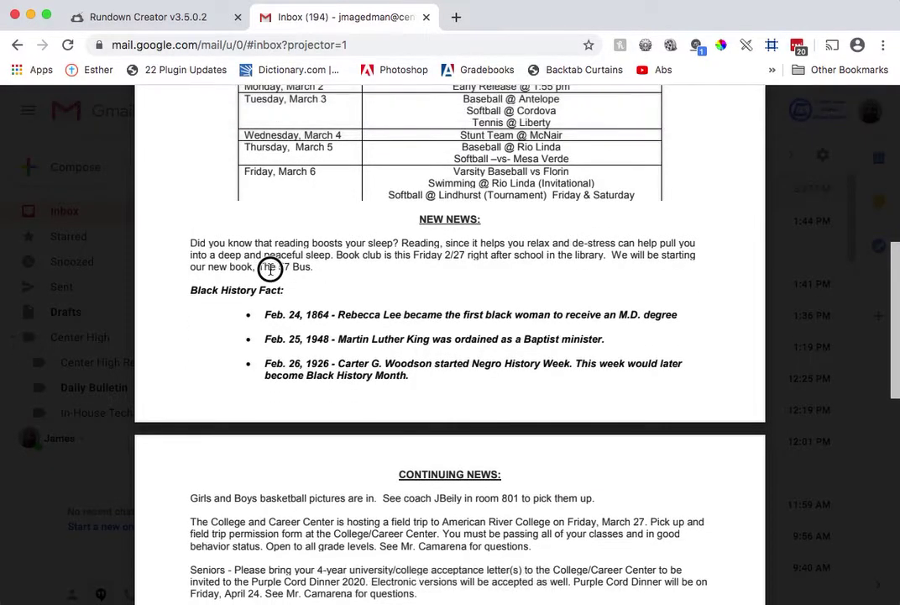
mouse_move(188, 242)
left_mouse_down()
mouse_move(308, 270)
mouse_move(235, 243)
mouse_move(191, 243)
left_mouse_up()
key("super+c")
left_click(312, 268)
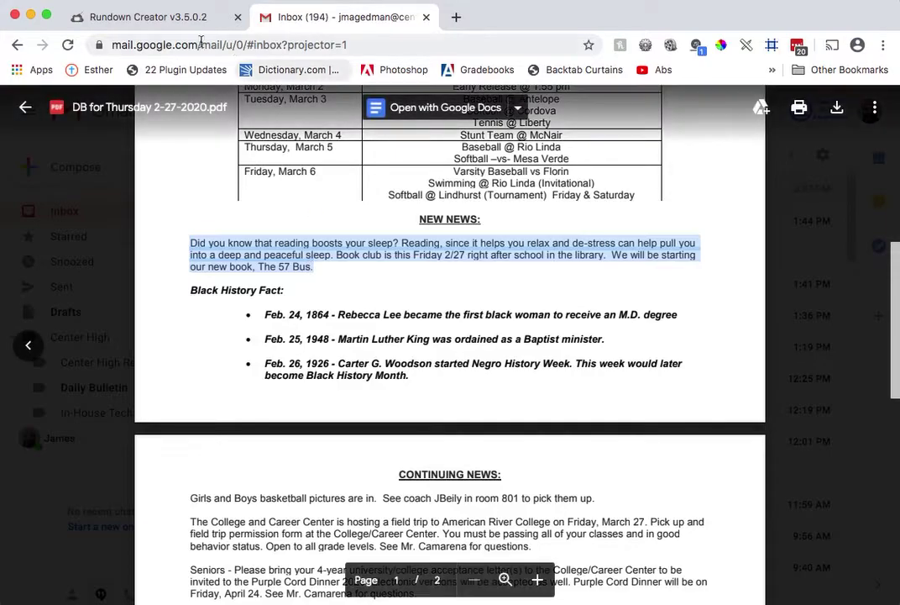
Step: Return to the NEW NEWS script in Rundown Creator and replace {Anchor1}'s library card story with the copied announcement
left_click(177, 18)
double_click(156, 320)
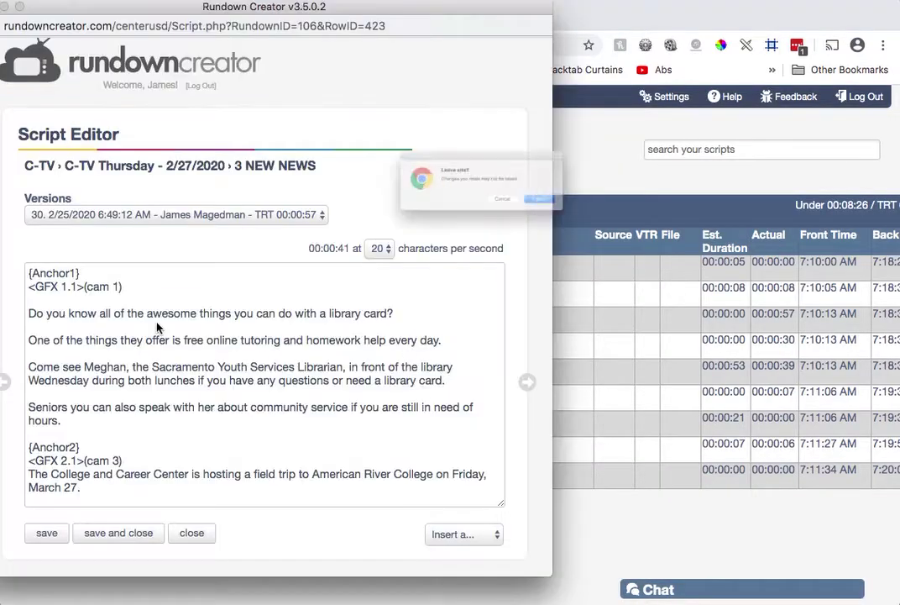
left_click(524, 217)
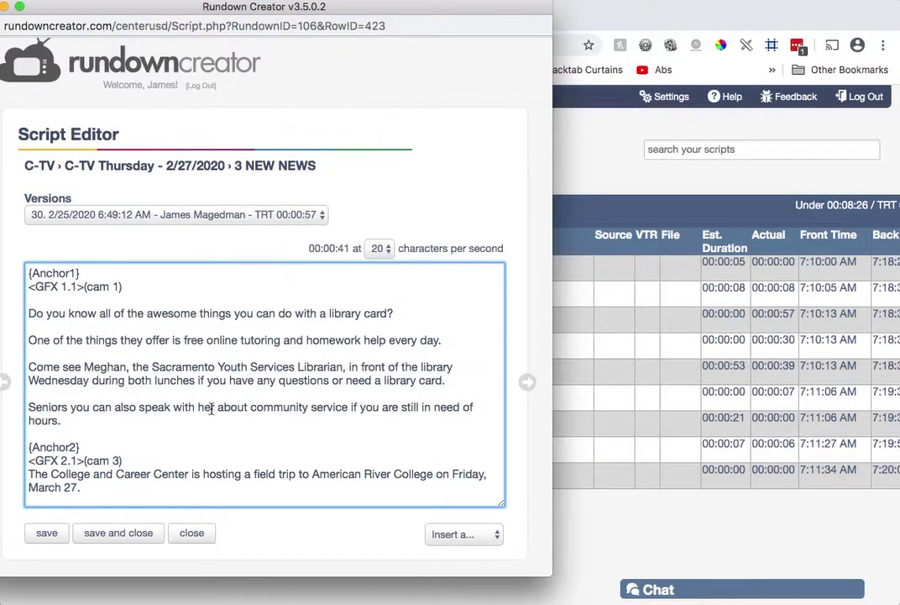
left_click_drag(69, 420, 19, 310)
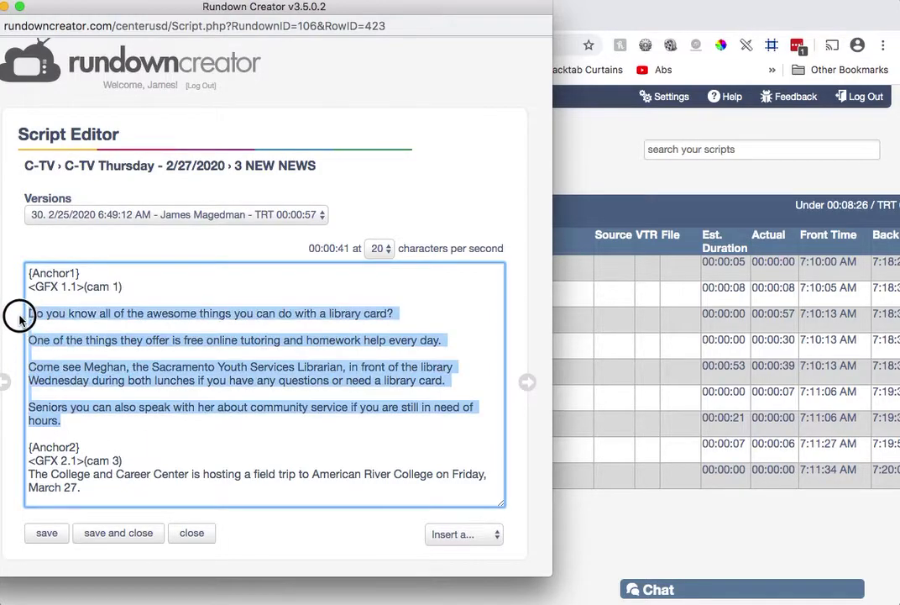
key("super+v")
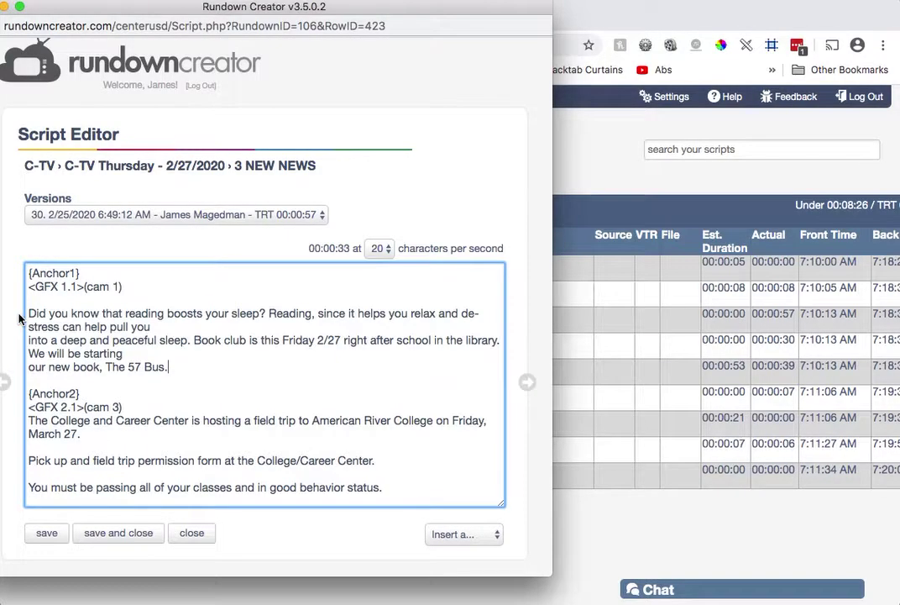
Step: Put the question about reading boosting sleep in its own paragraph and rejoin the line broken after "pull you"
left_click(268, 312)
key("Return")
key("Return")
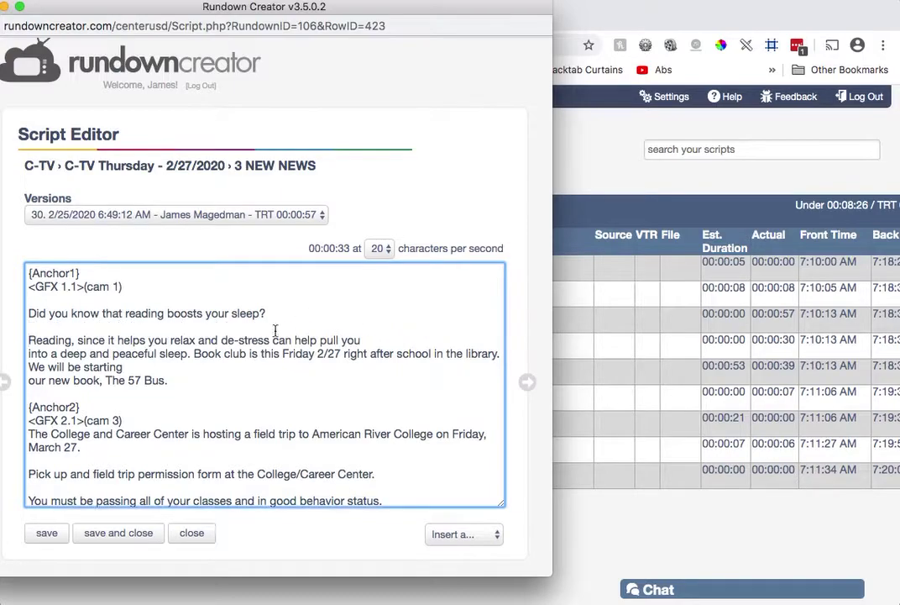
left_click(27, 353)
key("BackSpace")
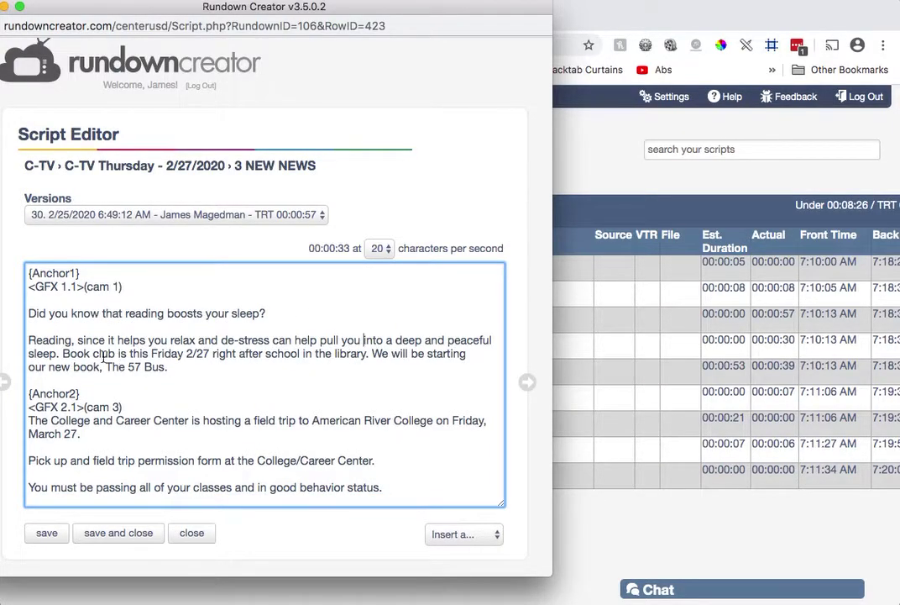
Step: Separate the book club and new book sentences into their own paragraphs and rejoin the line broken after "We will be starting"
left_click(60, 354)
key("Return")
key("Return")
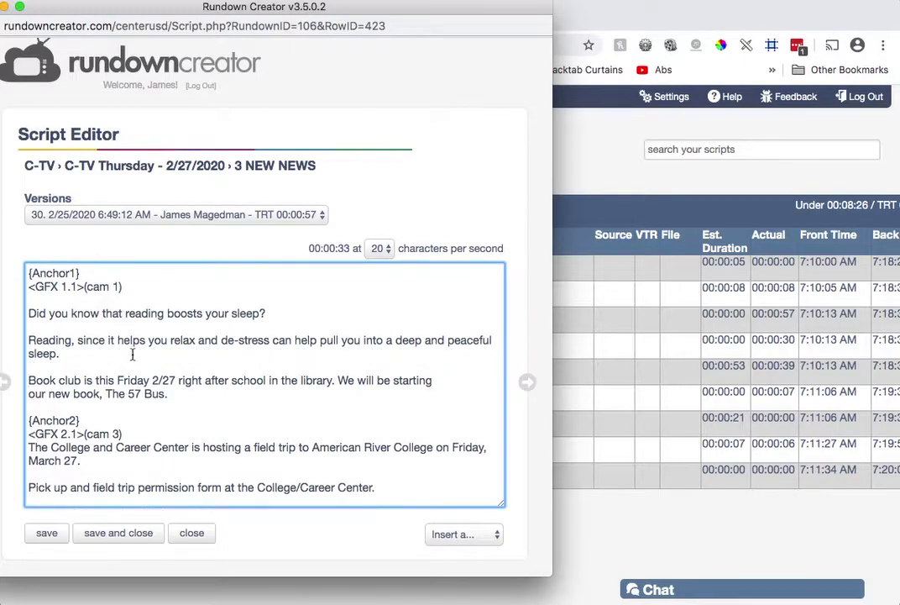
left_click(336, 380)
key("Return")
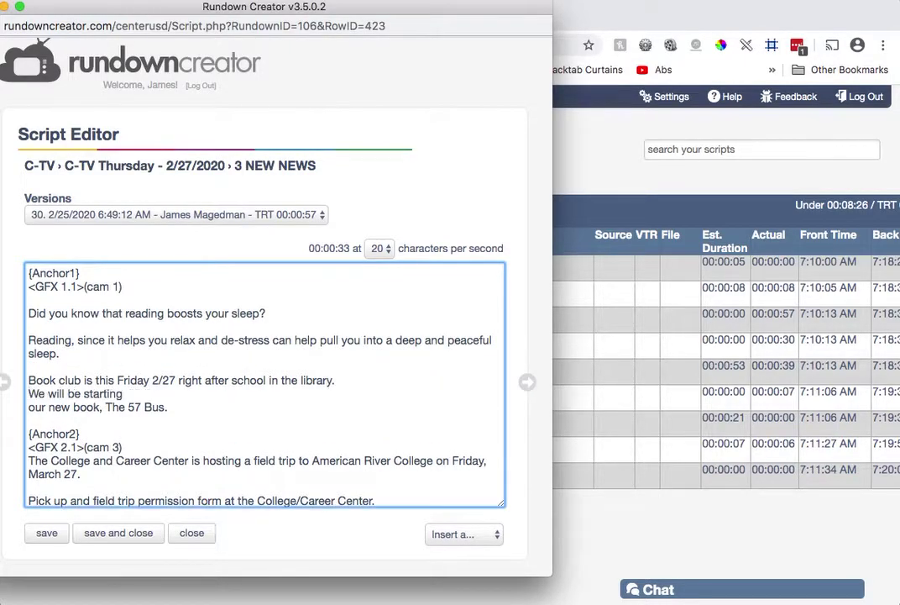
key("Return")
left_click(28, 420)
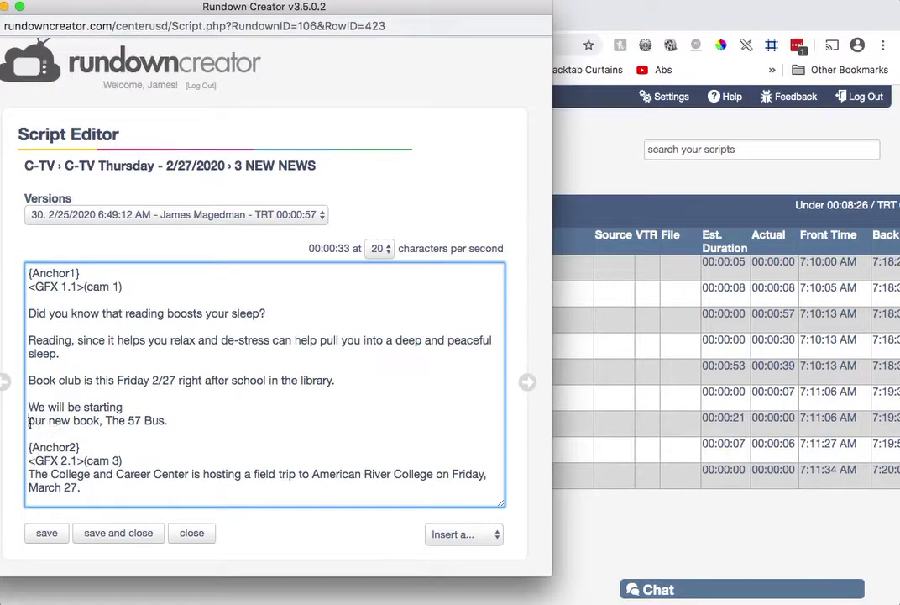
key("BackSpace")
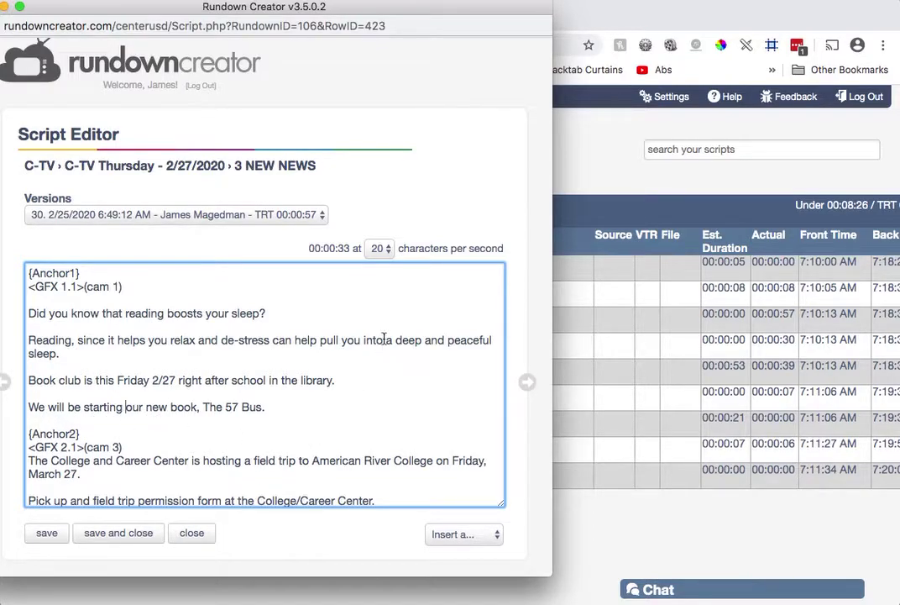
Step: Examine the {Anchor1} story's reading lead-in, club name, meeting date and book title
left_click_drag(277, 308, 167, 312)
left_click_drag(60, 354, 20, 345)
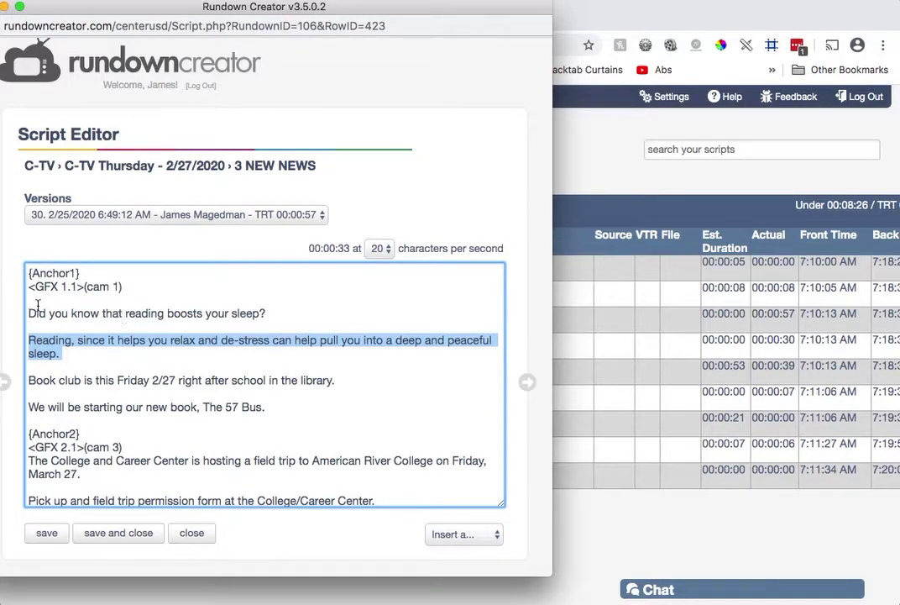
left_click(296, 349)
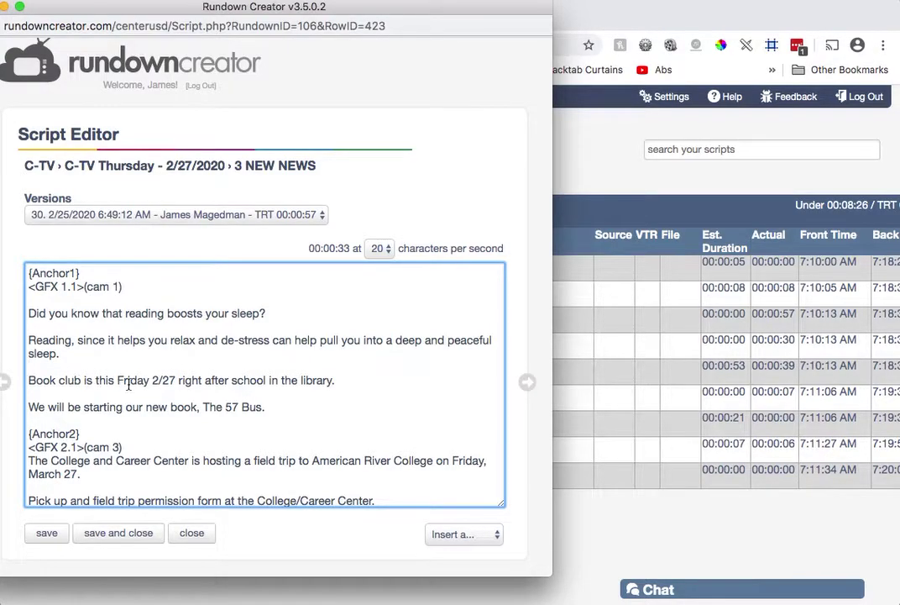
left_click_drag(155, 382, 176, 381)
left_click_drag(27, 380, 80, 383)
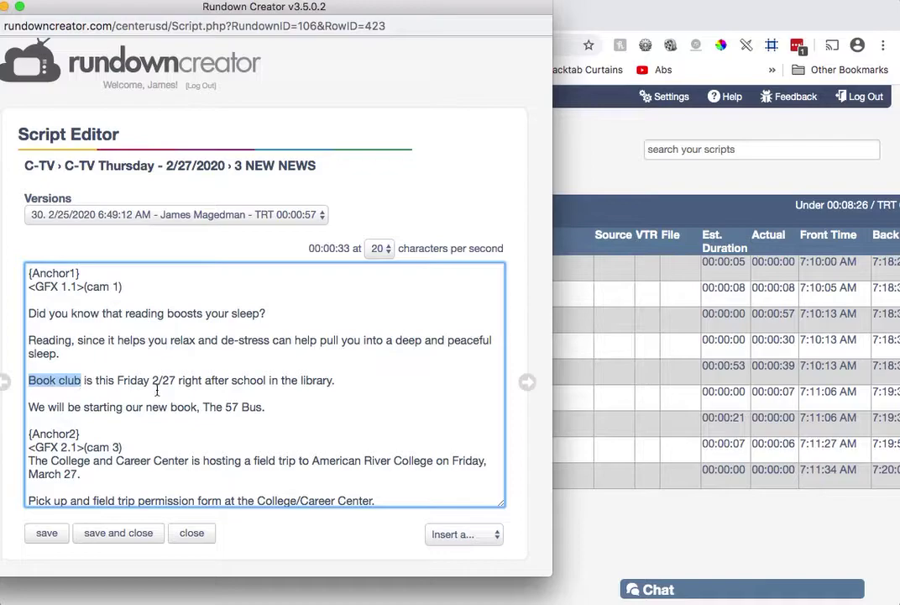
left_click_drag(117, 382, 177, 382)
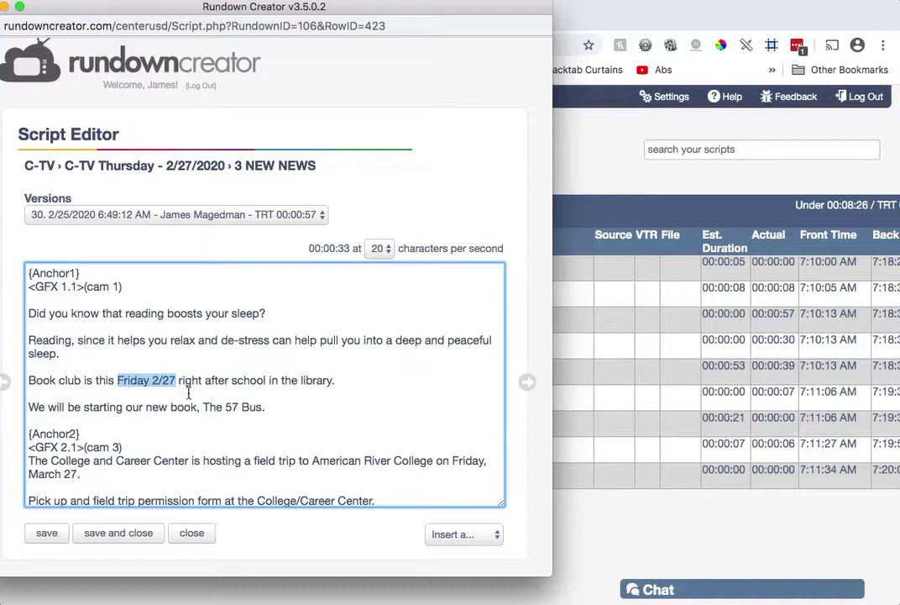
left_click(44, 381)
left_click_drag(44, 380, 82, 382)
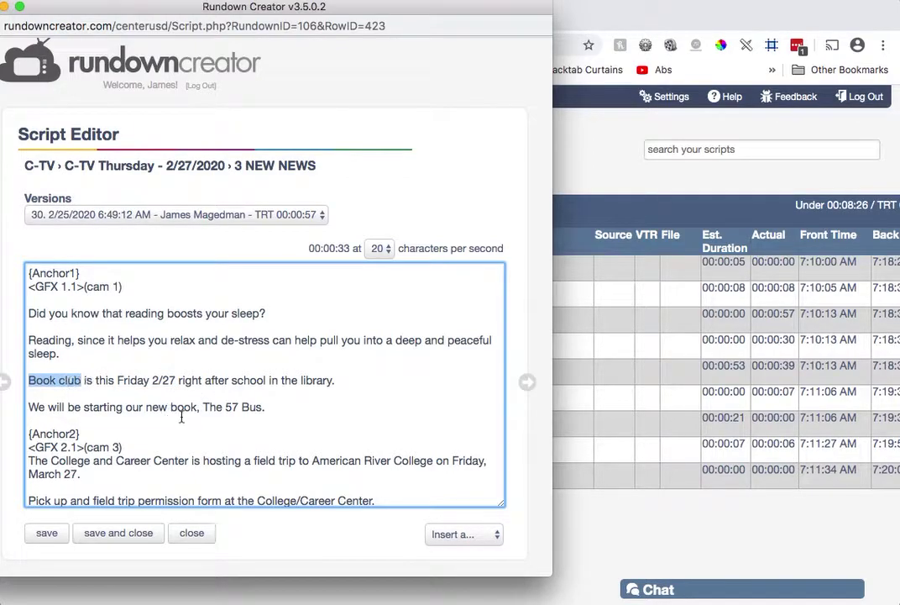
left_click_drag(200, 407, 261, 408)
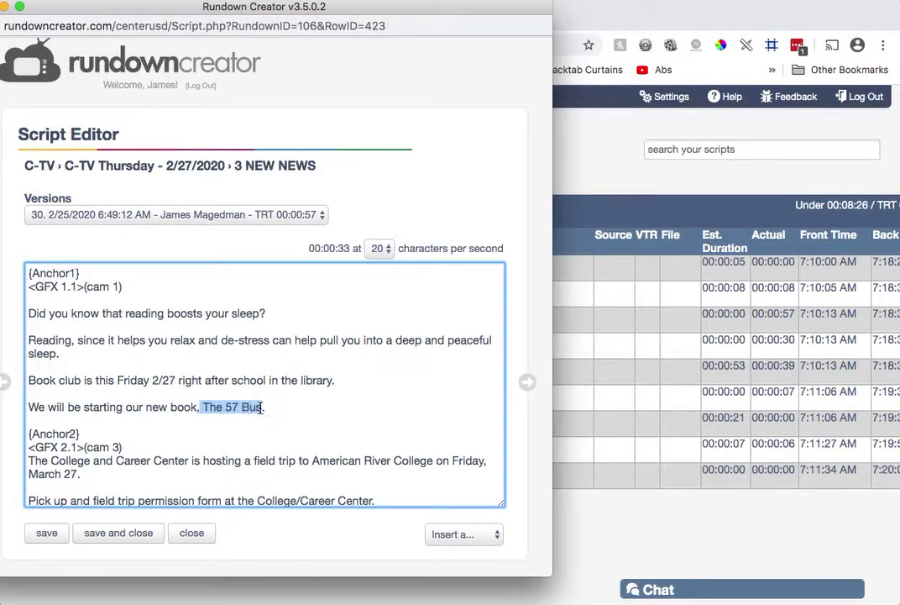
left_click(261, 407)
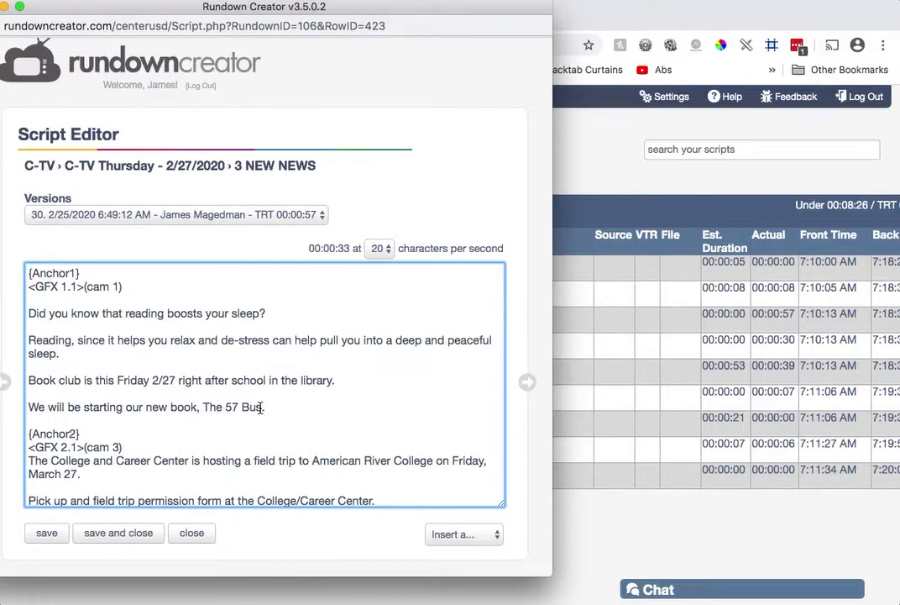
type(".")
Step: Check {Anchor2}'s College and Career Center field trip story against the NEW NEWS and CONTINUING NEWS sections of the Gmail bulletin
scroll(261, 408, "down", 2)
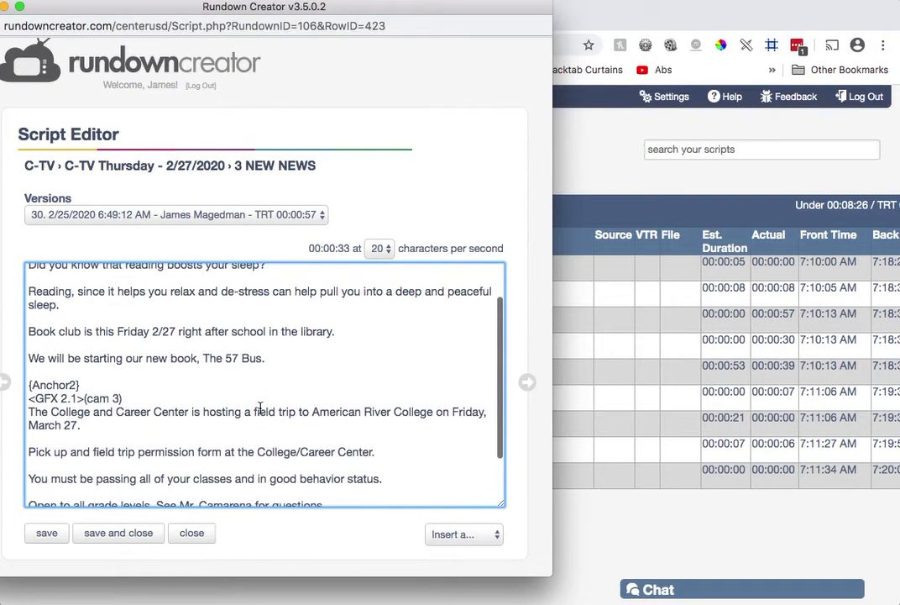
left_click_drag(32, 412, 396, 456)
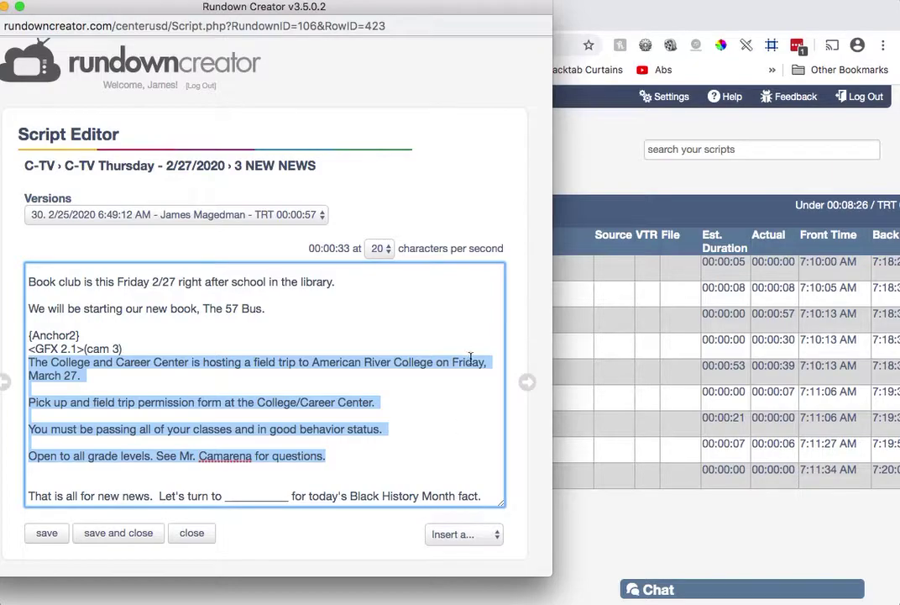
left_click(574, 140)
left_click(352, 18)
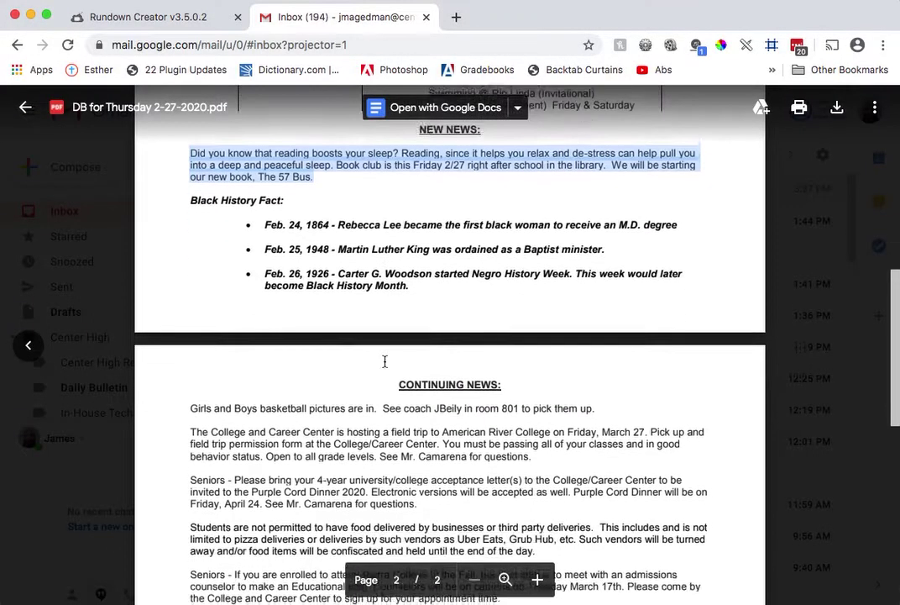
scroll(382, 348, "down", 1)
left_click(221, 186)
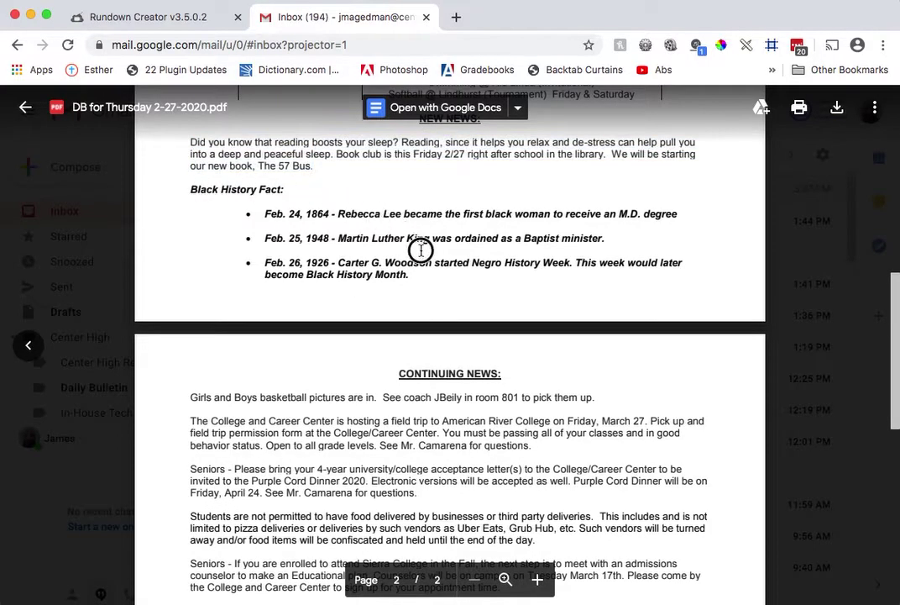
left_click(183, 18)
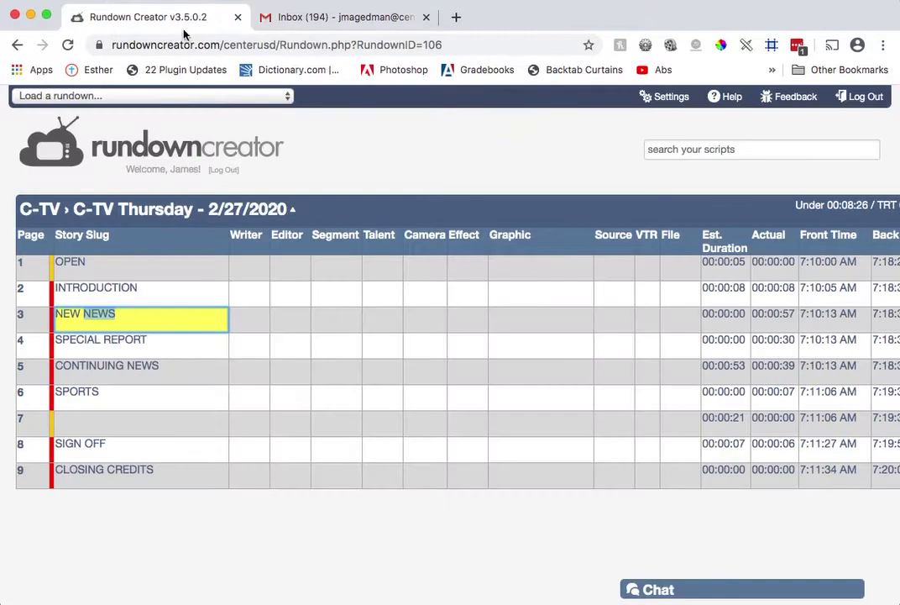
Step: Open the SPECIAL REPORT script and remove the indent before {Special Reporter}
double_click(134, 353)
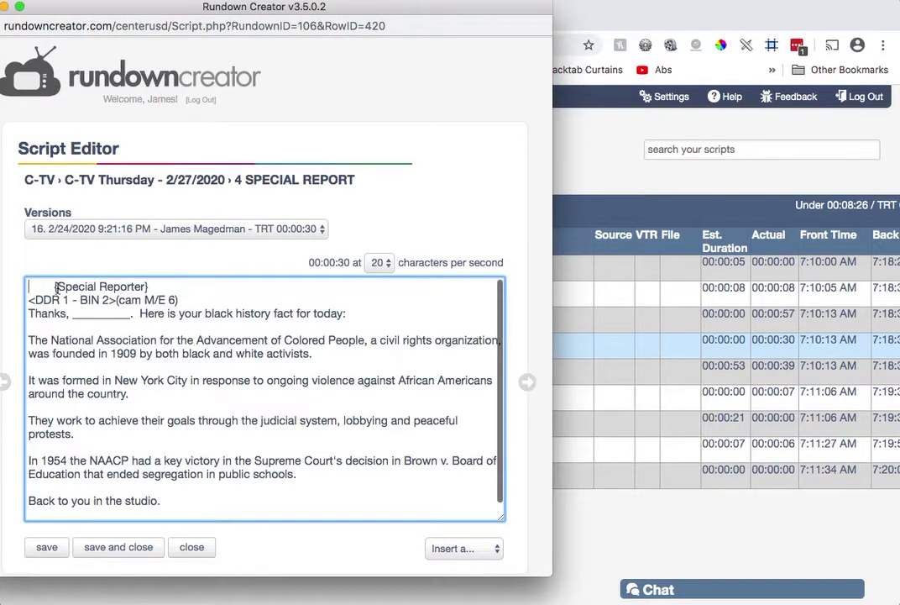
left_click(28, 286)
key("Delete")
left_click(26, 284)
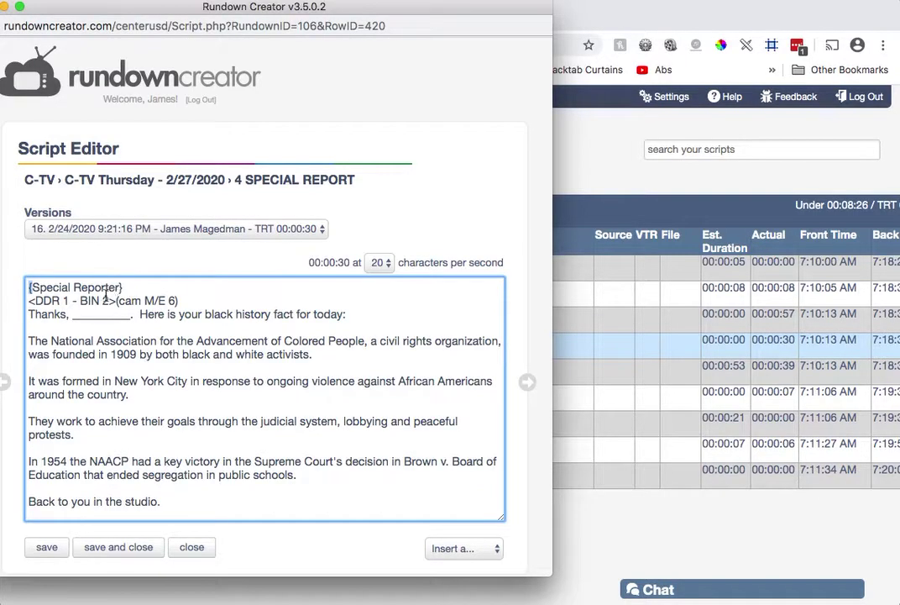
Step: Examine the special report's DDR and camera cues, the thanks line and the black history fact text
left_click_drag(114, 302, 28, 300)
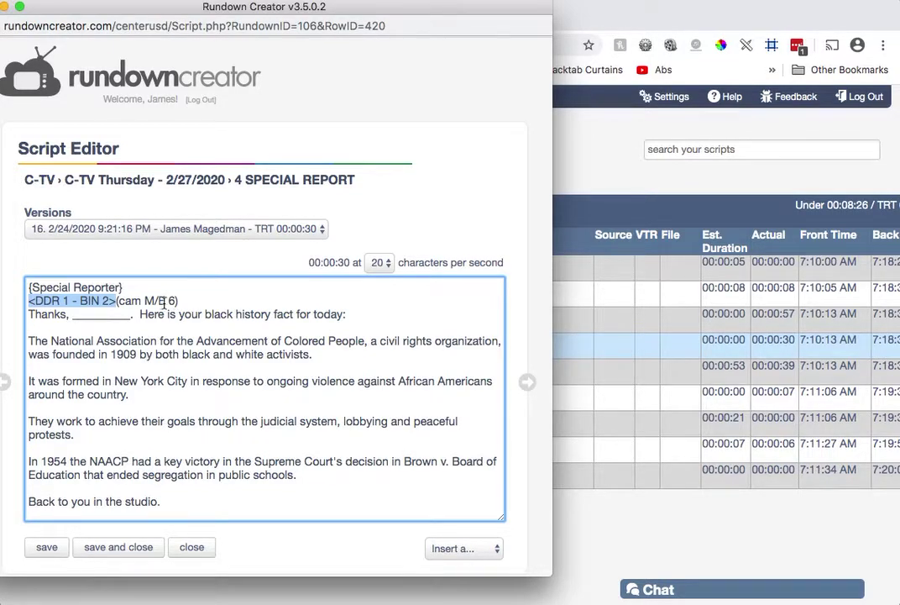
left_click_drag(178, 300, 116, 300)
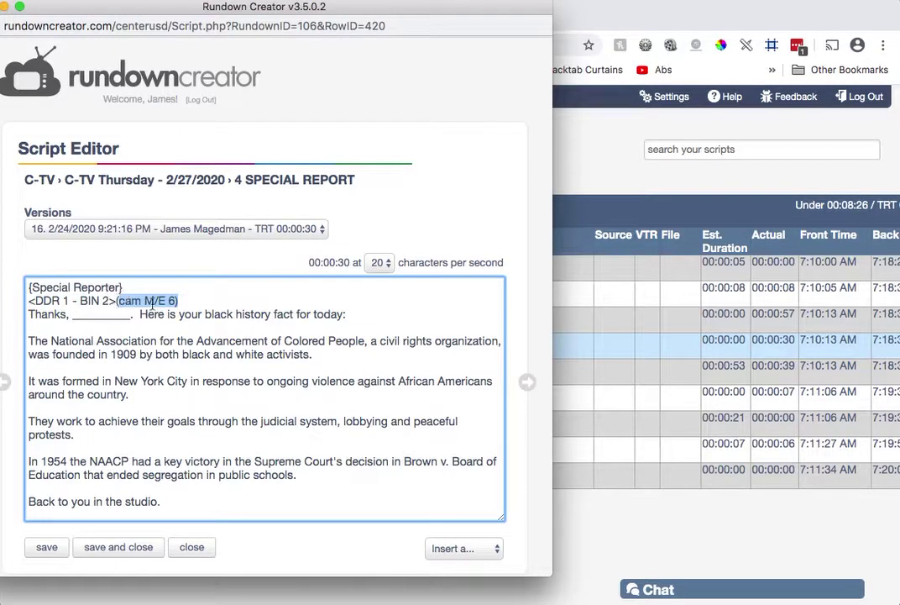
left_click_drag(201, 302, 29, 302)
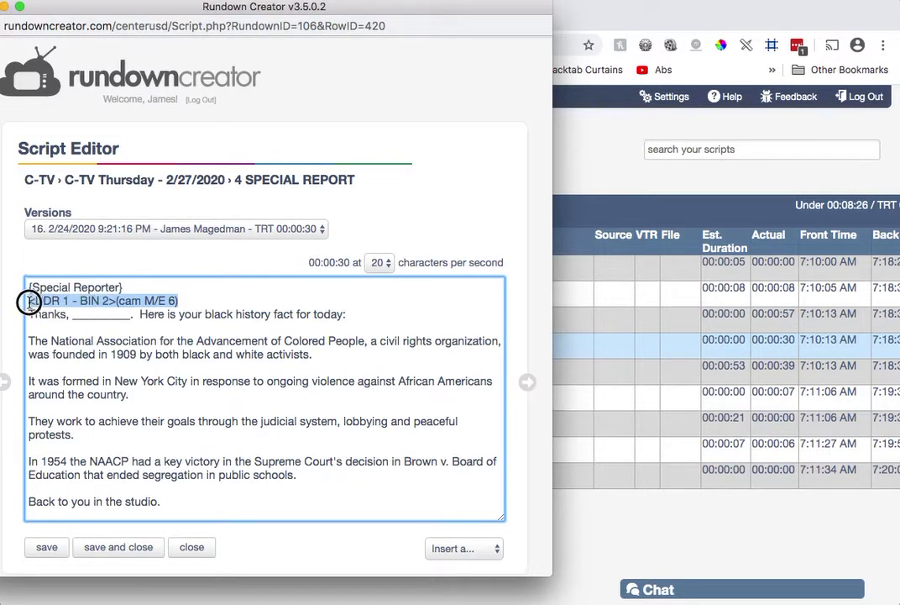
left_click(29, 312)
left_click(136, 314)
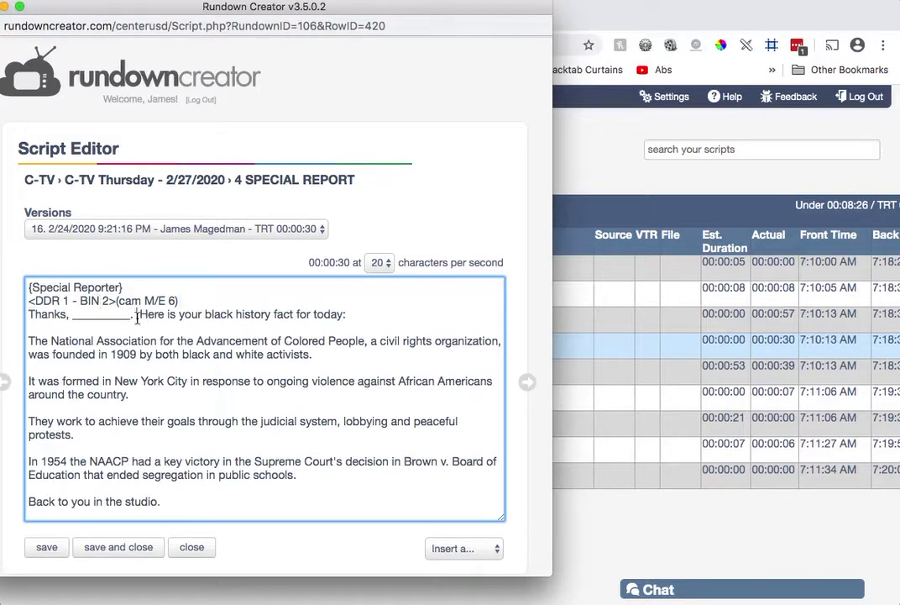
left_click_drag(28, 315, 139, 314)
left_click_drag(140, 313, 322, 475)
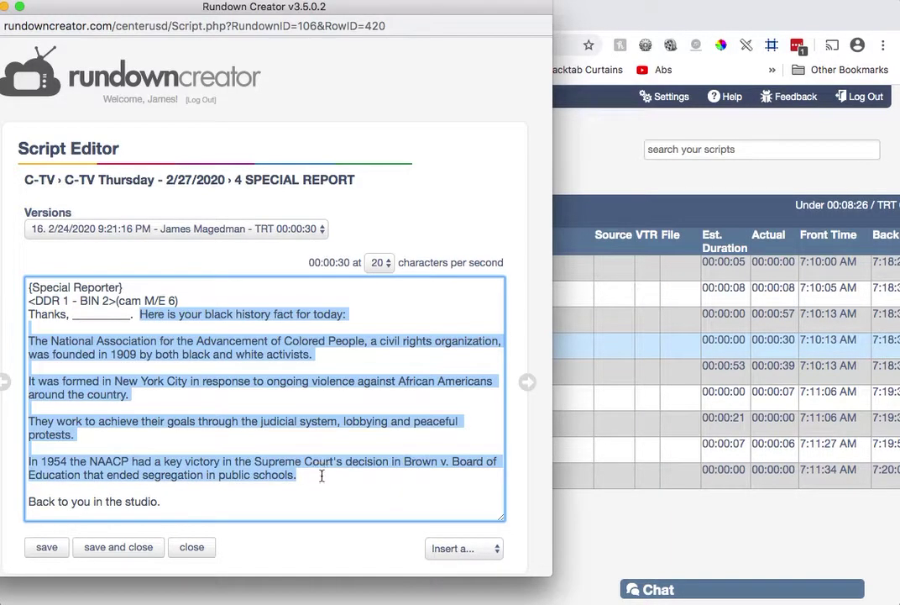
left_click(321, 475)
Step: Save and close the SPECIAL REPORT script, keeping its changes
left_click(179, 550)
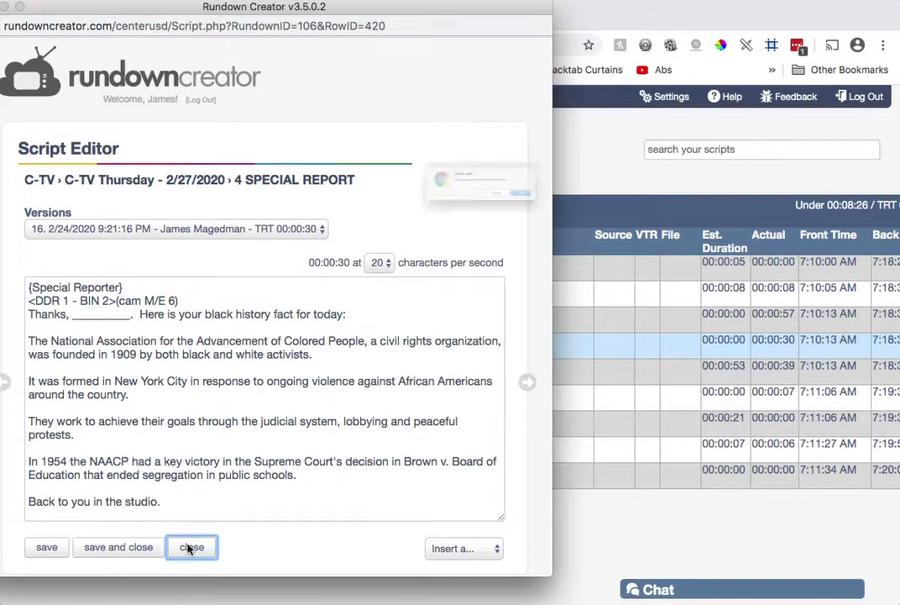
left_click(522, 218)
left_click(117, 546)
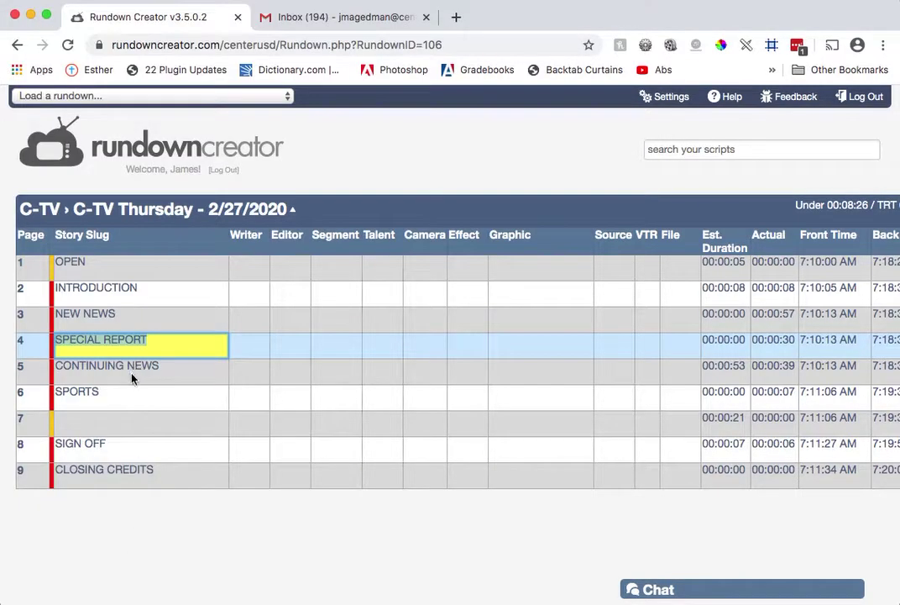
Step: Open the CONTINUING NEWS script and check the anchor and camera cues of its FBLA and Sierra College stories
double_click(132, 379)
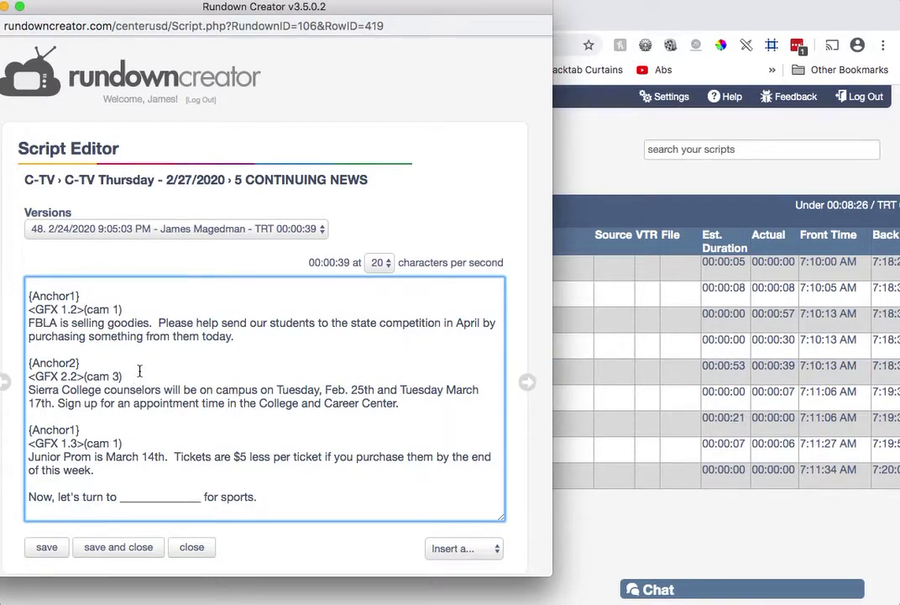
left_click_drag(126, 376, 83, 366)
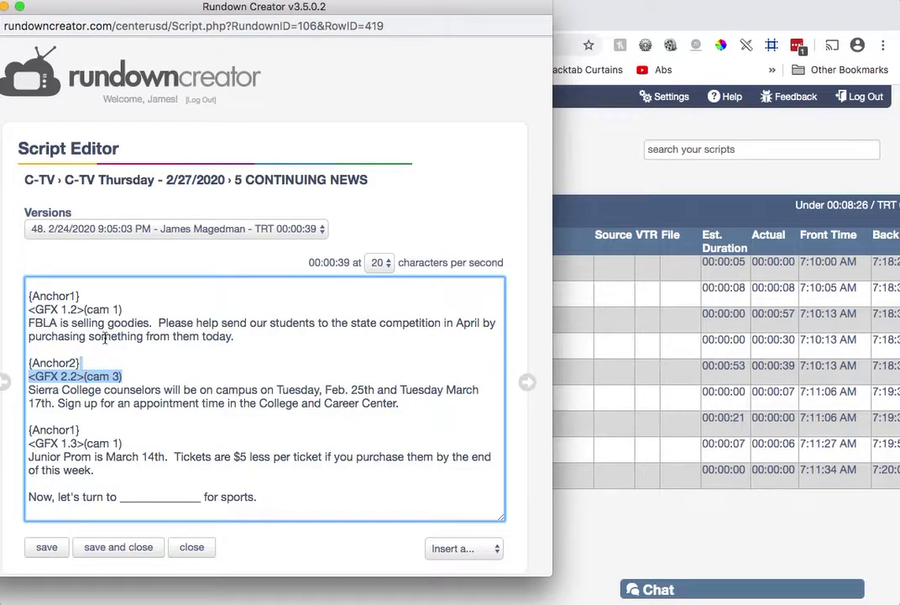
left_click(96, 301)
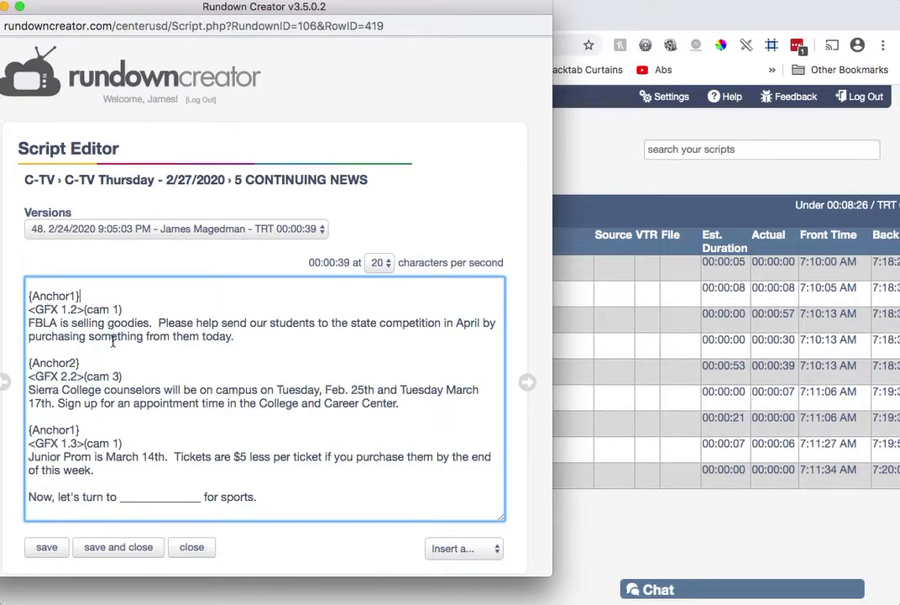
left_click_drag(126, 375, 4, 366)
key("super+x")
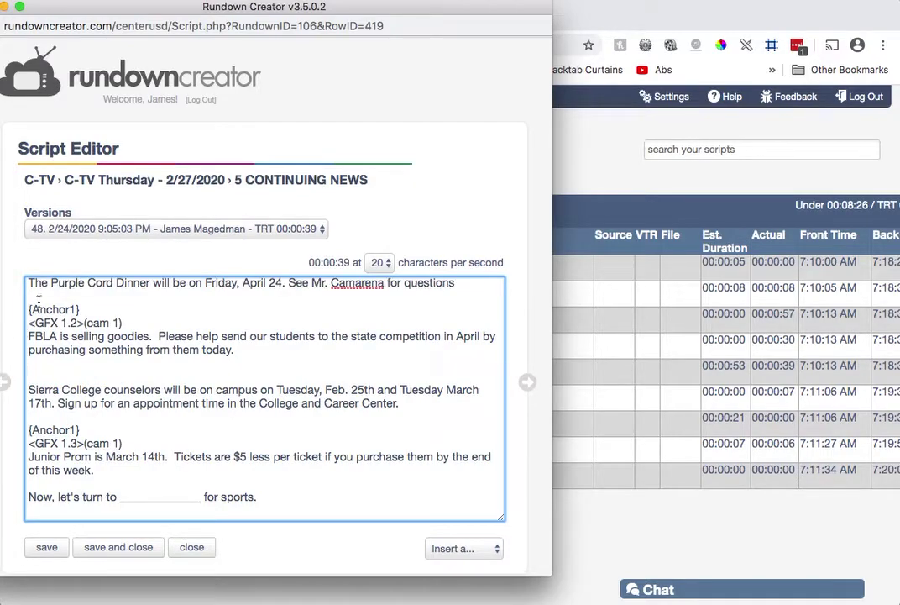
scroll(39, 301, "up", 4)
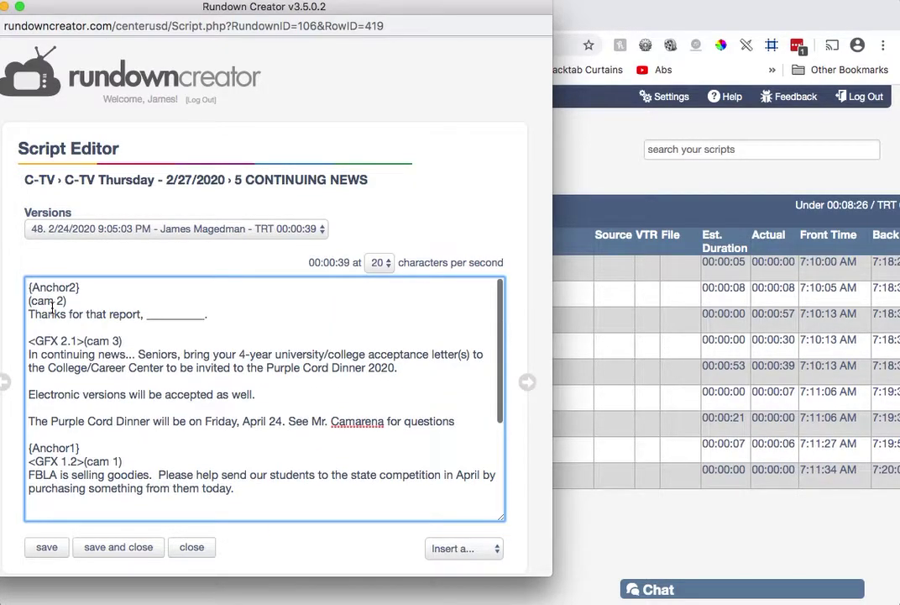
key("super+z")
scroll(52, 308, "up", 4)
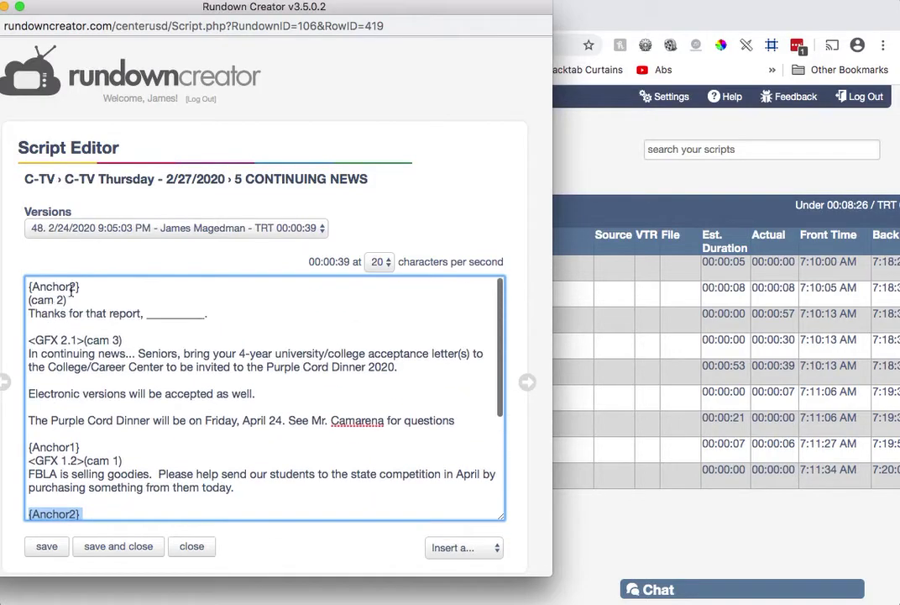
scroll(284, 322, "down", 4)
scroll(283, 322, "up", 4)
left_click(63, 311)
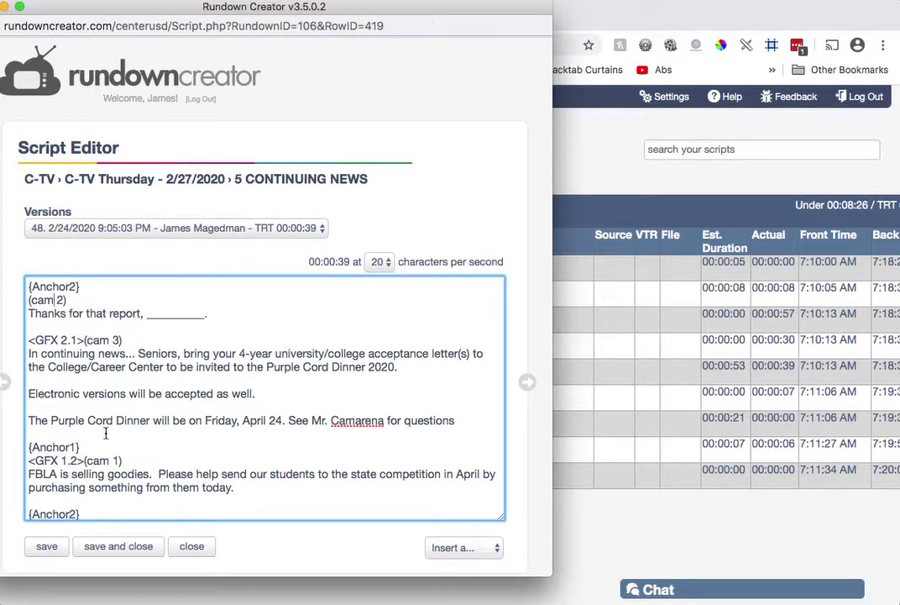
Step: Copy the {Anchor1} <GFX 1.2>(cam 1) cue above the FBLA story and change the script's opening cue to {Anchor1}
left_click_drag(123, 460, 25, 448)
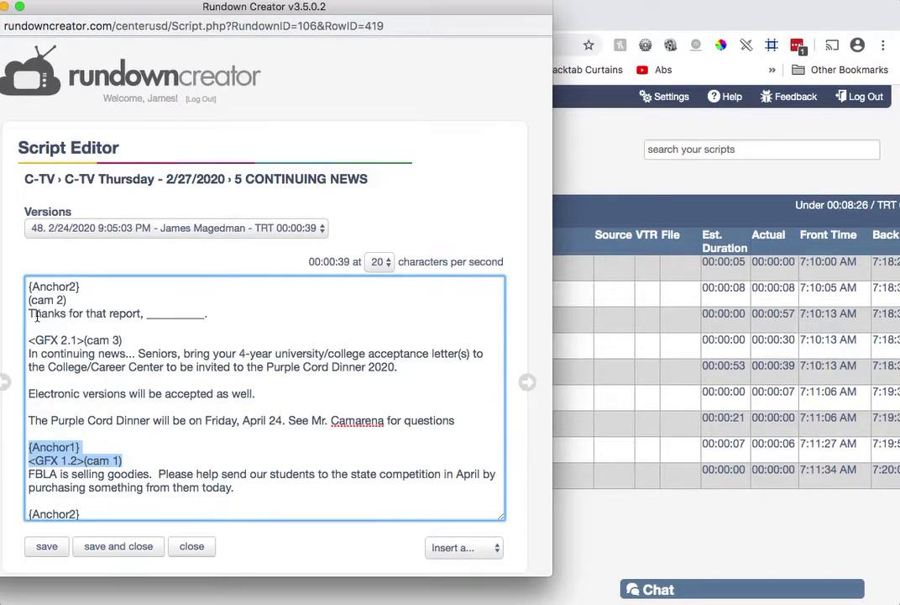
left_click(34, 286)
key("Return")
key("Return")
key("Up")
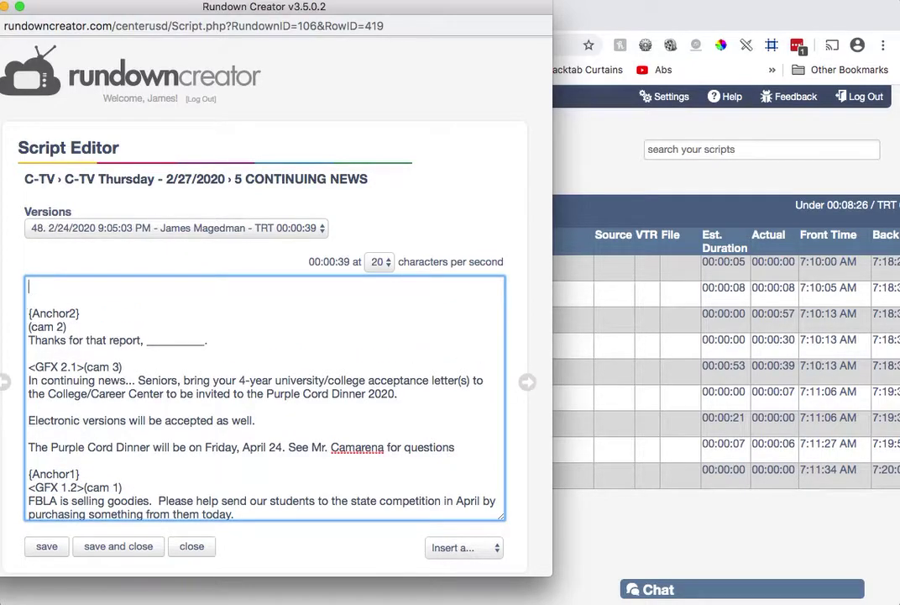
key("BackSpace")
key("BackSpace")
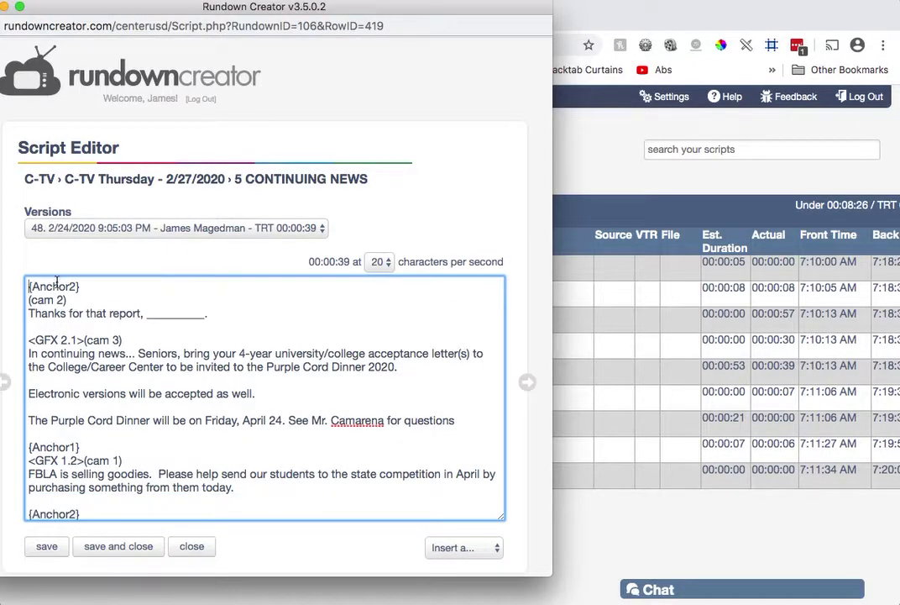
key("BackSpace")
type("1")
Step: Replace the <GFX 2.1>(cam 3) cue above the Purple Cord Dinner story with the copied {Anchor1} <GFX 1.2>(cam 1) cue
left_click(63, 328)
key("ctrl+v")
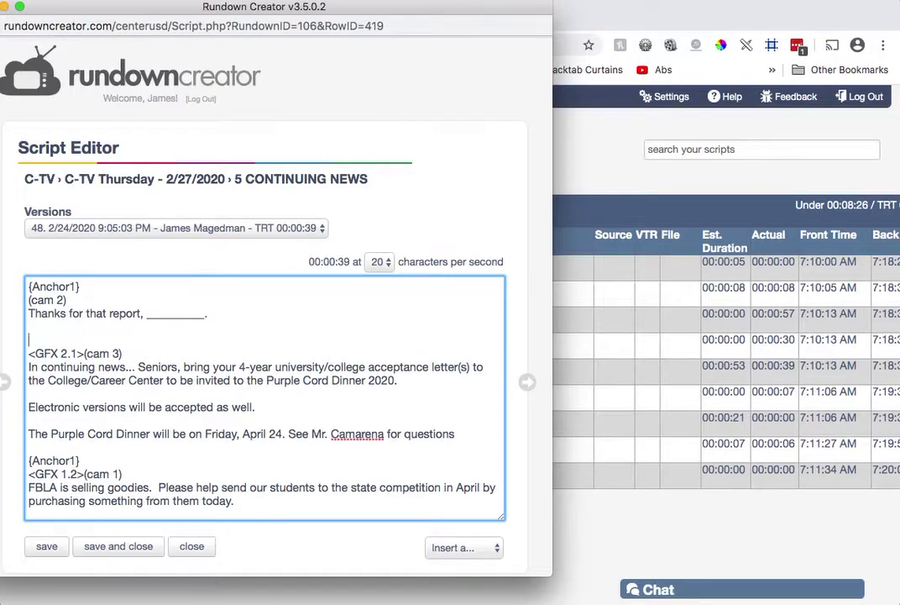
left_click_drag(123, 367, 125, 354)
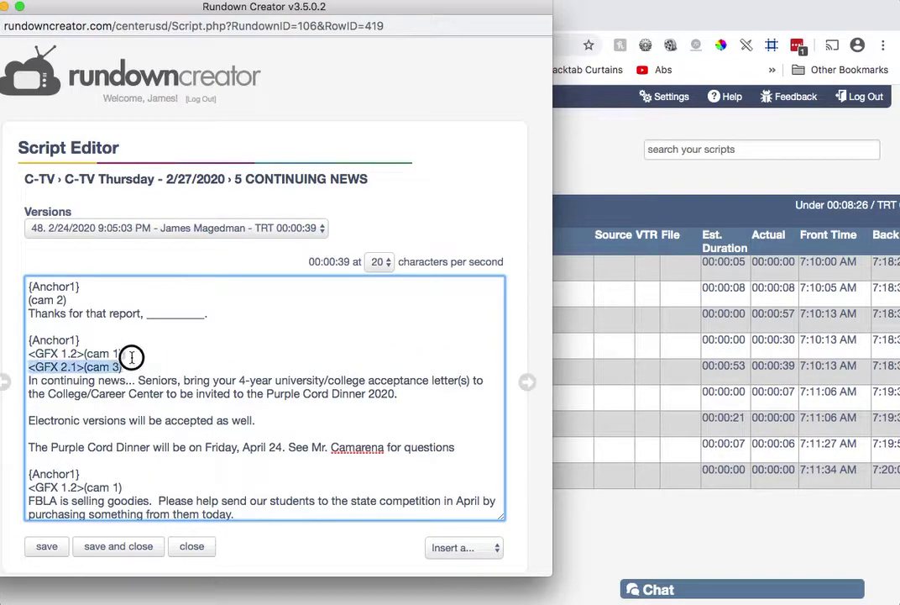
key("BackSpace")
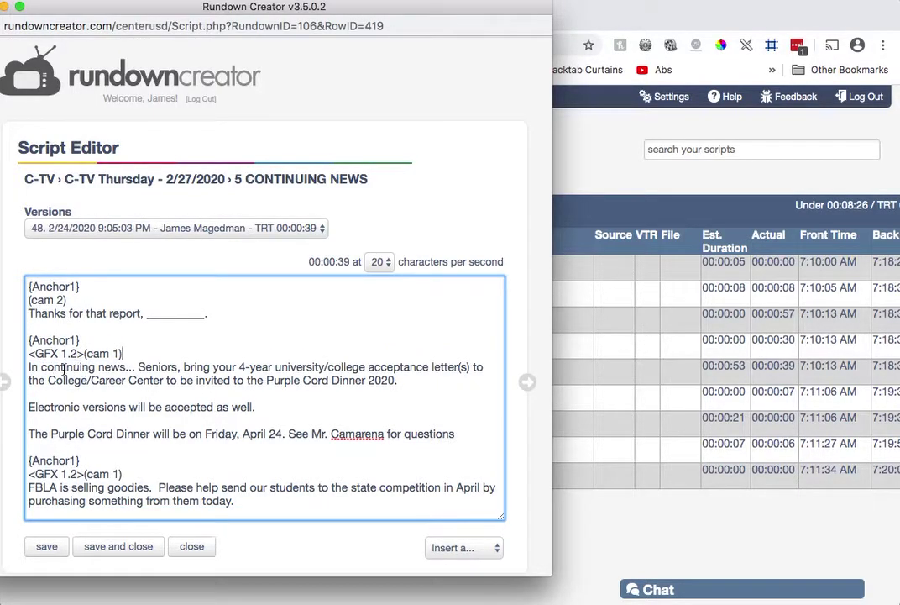
Step: Move "In continuing news..." to the end of the "Thanks for that report" line and delete the extra {Anchor1} above the seniors story
left_click_drag(137, 367, 28, 367)
key("BackSpace")
left_click(227, 313)
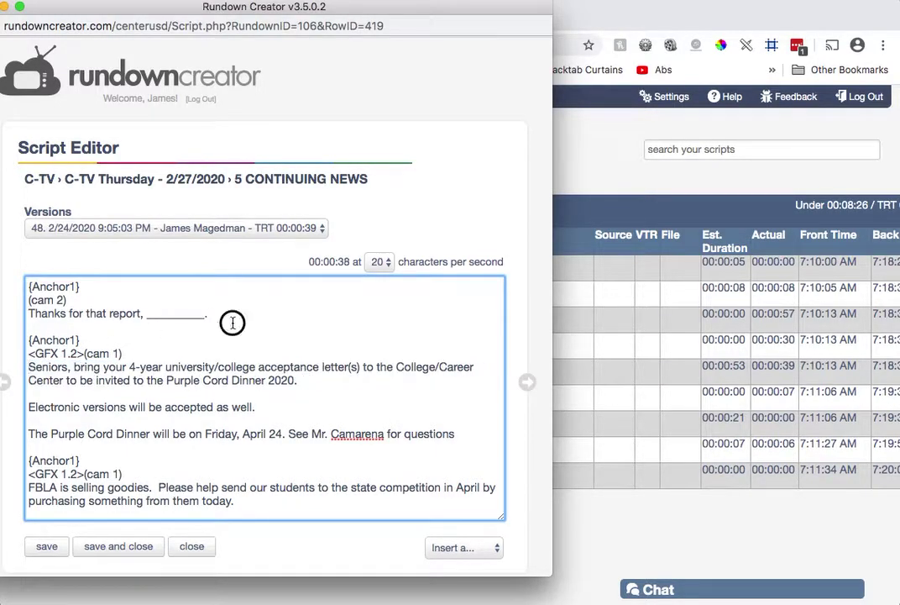
key("ctrl+v")
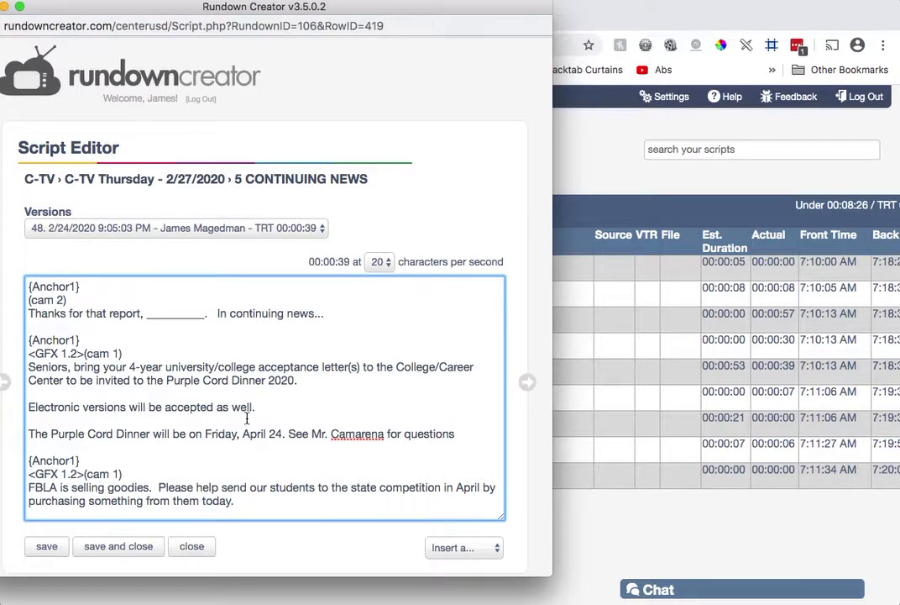
left_click_drag(80, 339, 29, 336)
key("BackSpace")
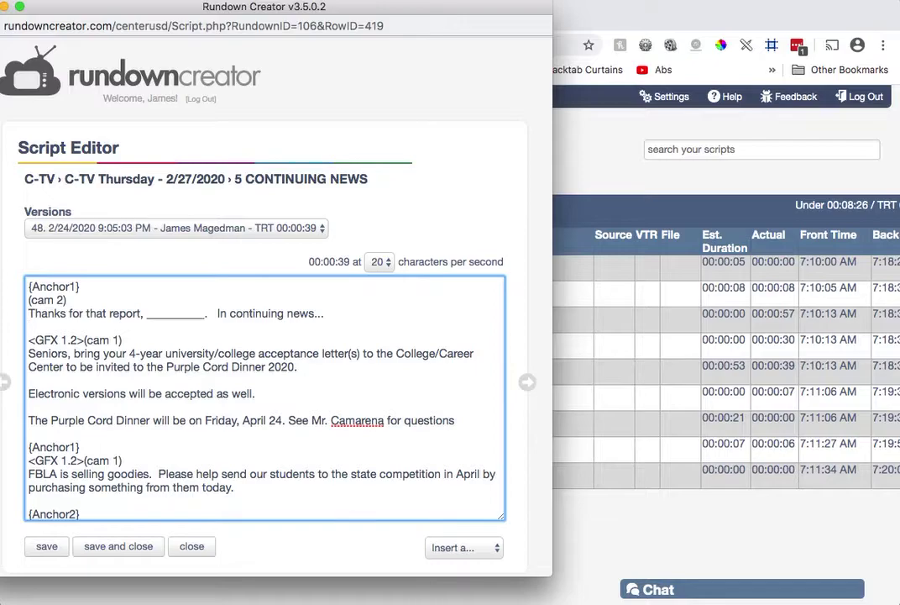
Step: Switch to the Gmail bulletin PDF and review all the stories in its CONTINUING NEWS section
left_click(658, 17)
left_click(318, 16)
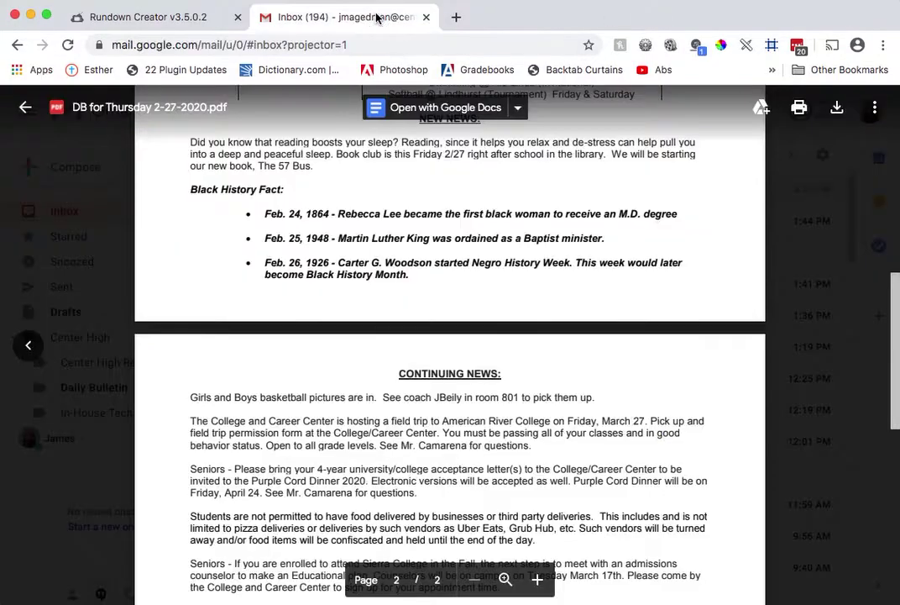
scroll(360, 419, "down", 3)
scroll(360, 420, "down", 2)
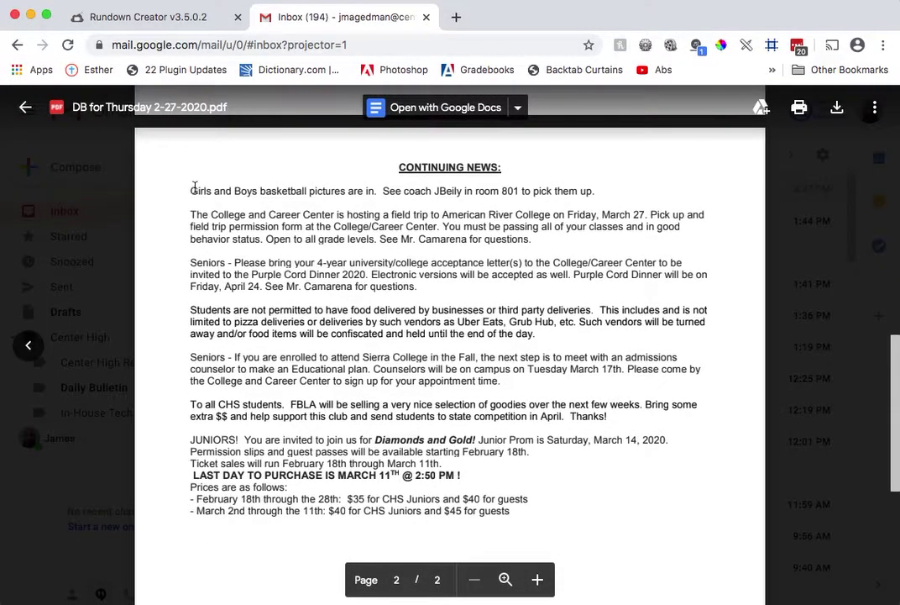
left_click_drag(191, 191, 508, 509)
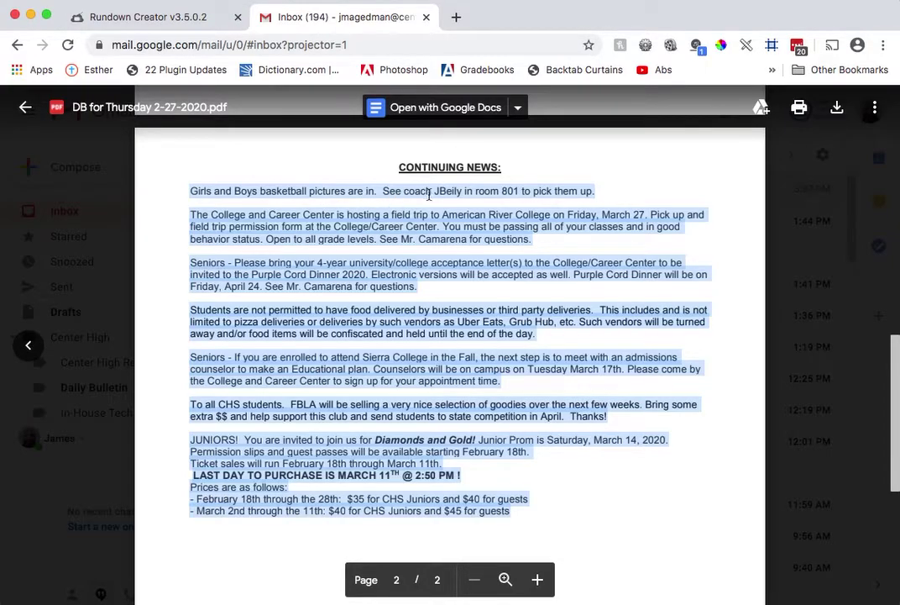
Step: Return to the open CONTINUING NEWS script in Rundown Creator without discarding edits and compare its stories with the bulletin
left_click(194, 20)
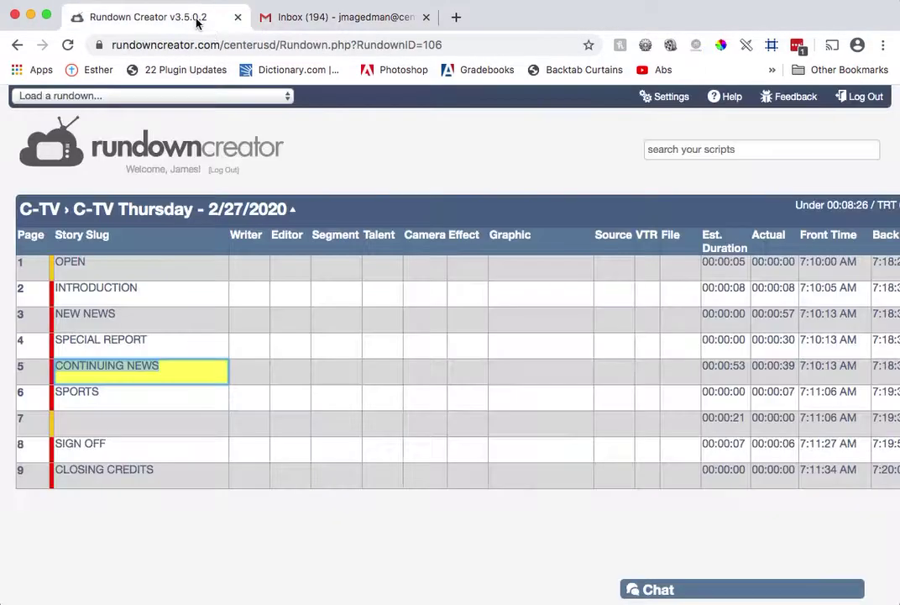
left_click(166, 382)
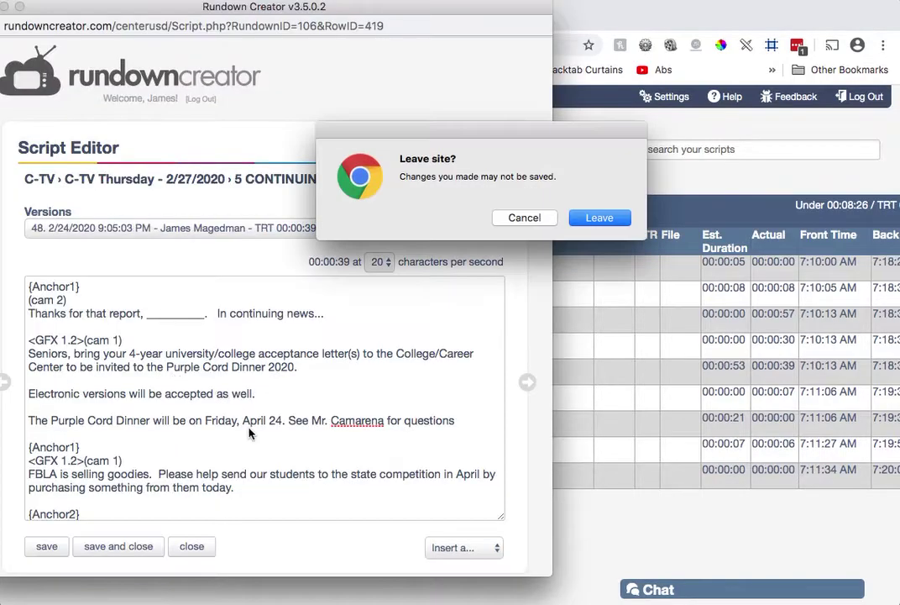
left_click(522, 215)
scroll(346, 426, "down", 5)
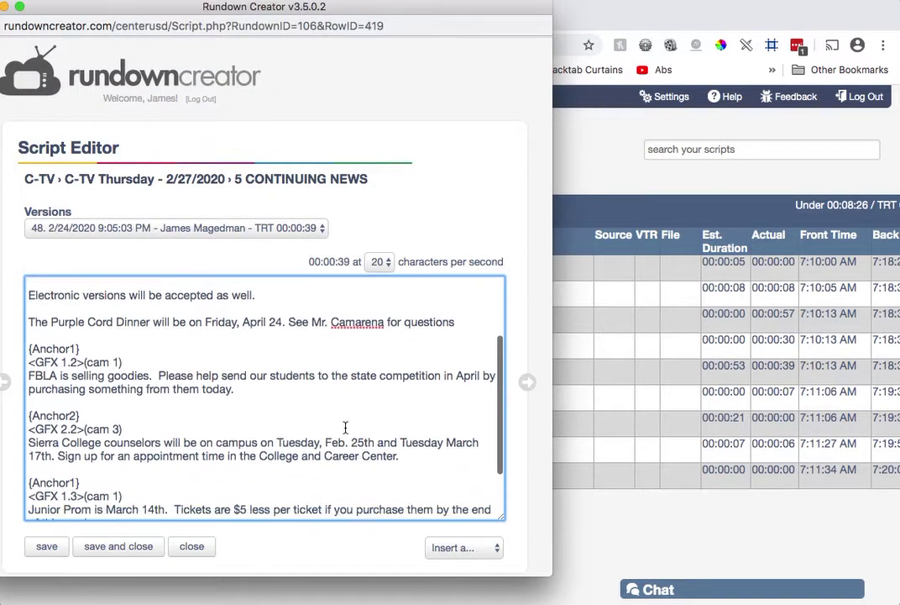
scroll(345, 428, "up", 5)
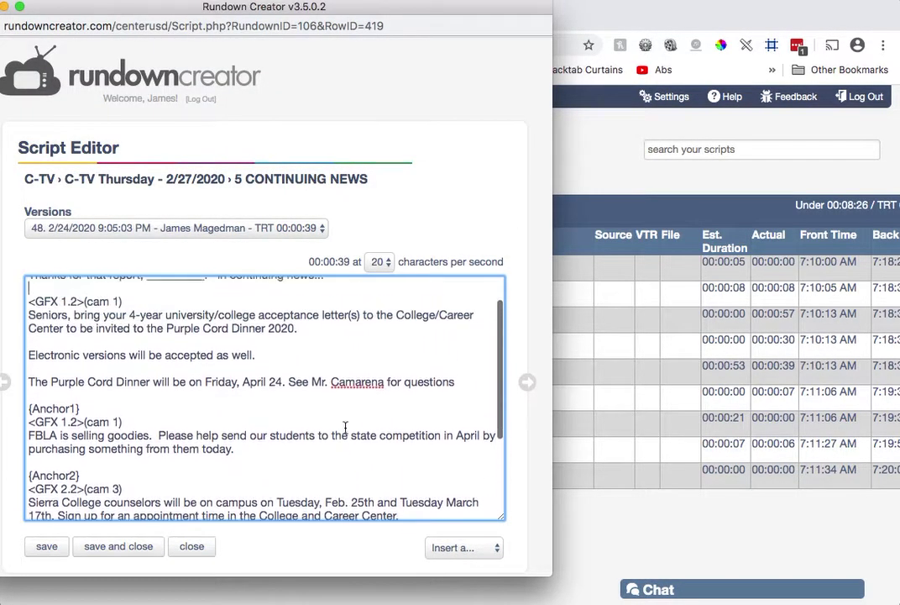
Step: Switch to the Gmail bulletin PDF and copy the Girls and Boys basketball pictures story from CONTINUING NEWS
left_click(626, 12)
left_click(367, 18)
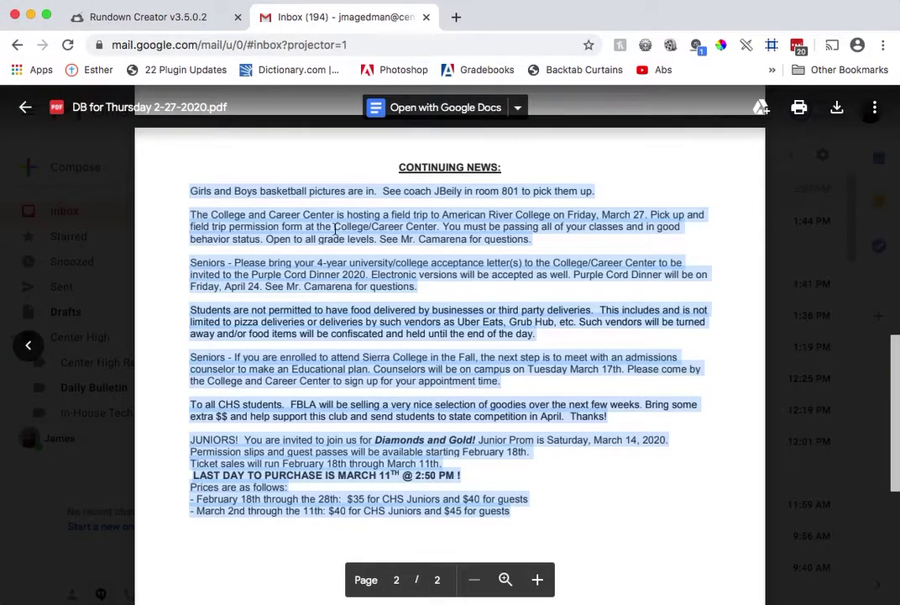
left_click(538, 204)
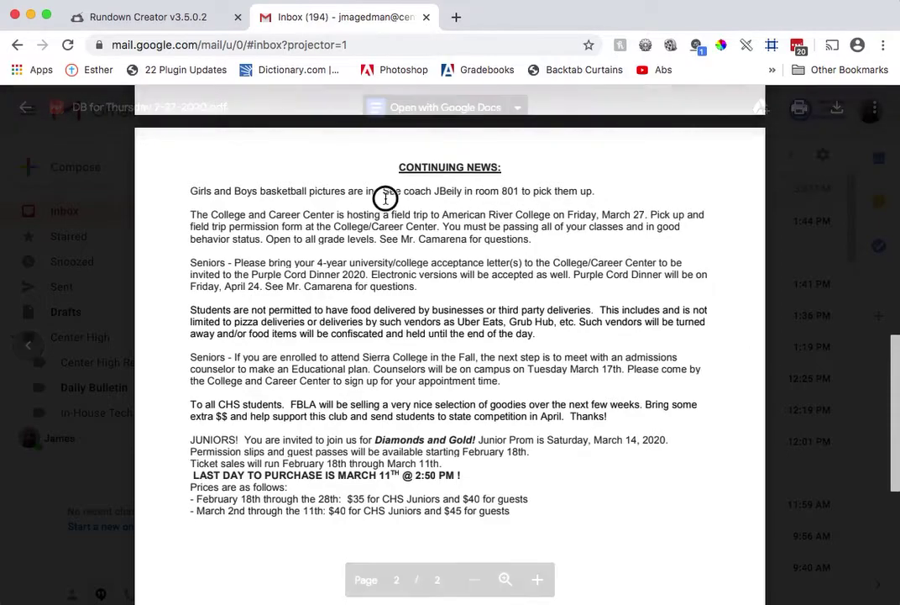
left_click_drag(192, 191, 598, 191)
key("super+c")
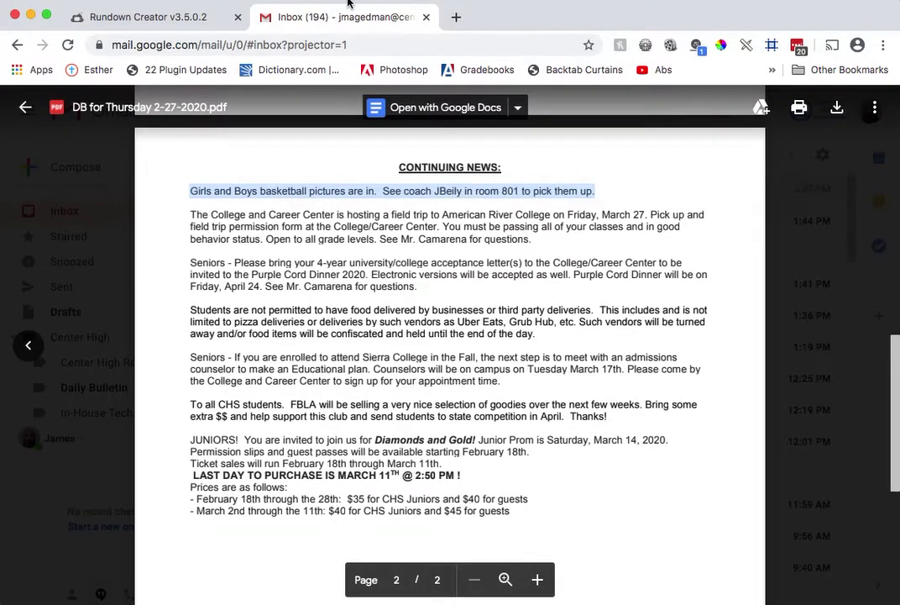
Step: Return to the CONTINUING NEWS script and insert the copied basketball pictures story directly beneath the first <GFX 1.2>(cam 1) cue, with blank lines after it
left_click(158, 16)
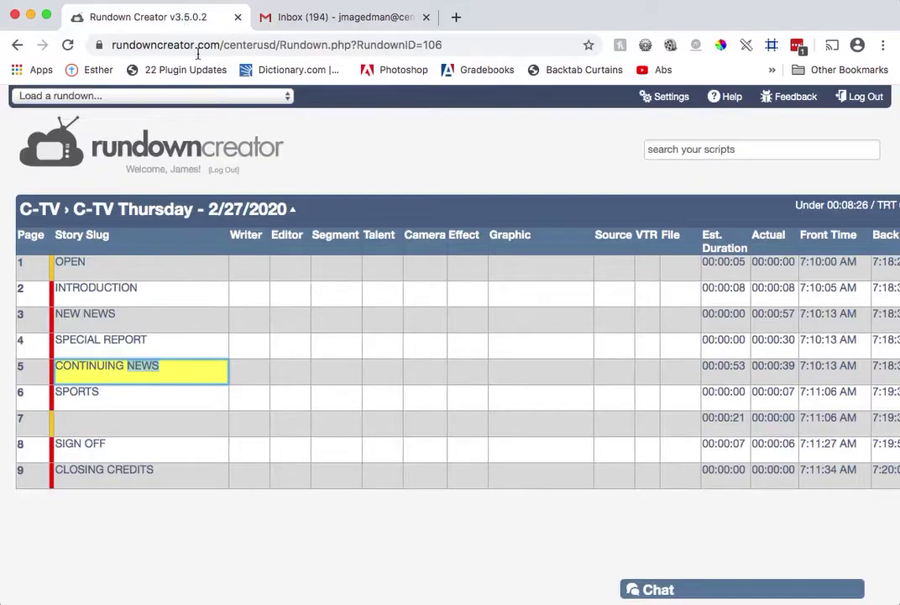
left_click(40, 361)
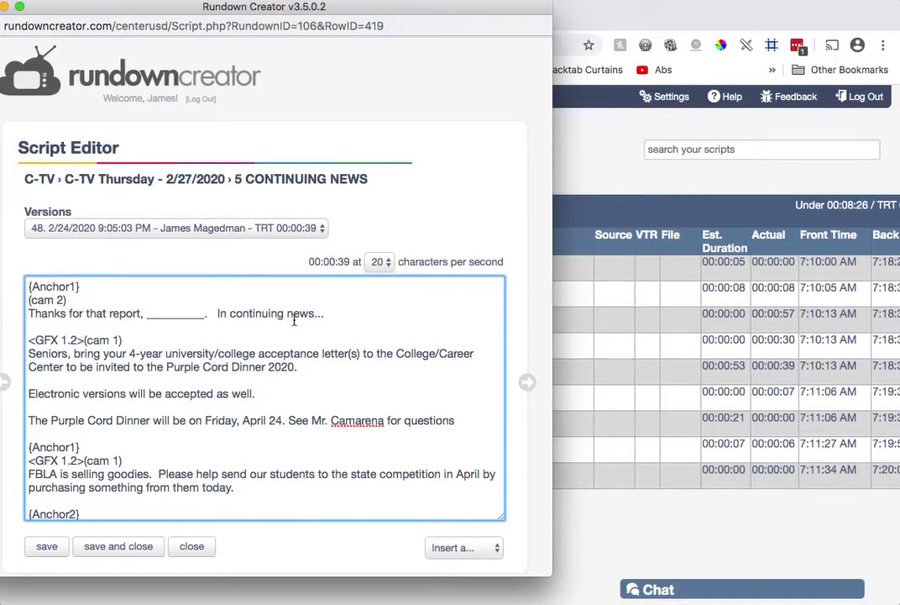
left_click(134, 340)
key("Return")
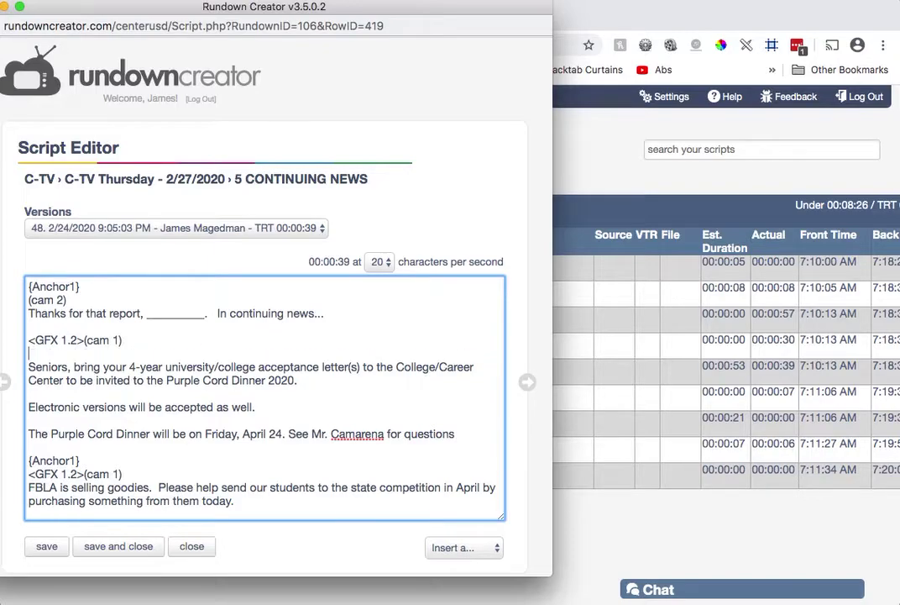
key("Return")
key("Return")
key("super+v")
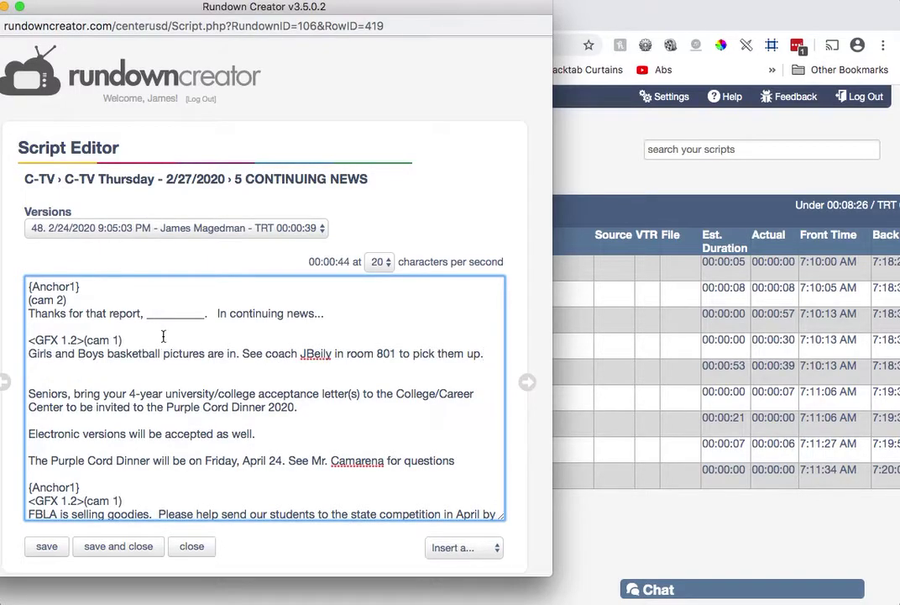
Step: Check the script against the bulletin, copy the bulletin's American River College field trip story, and return to the CONTINUING NEWS script
left_click(604, 151)
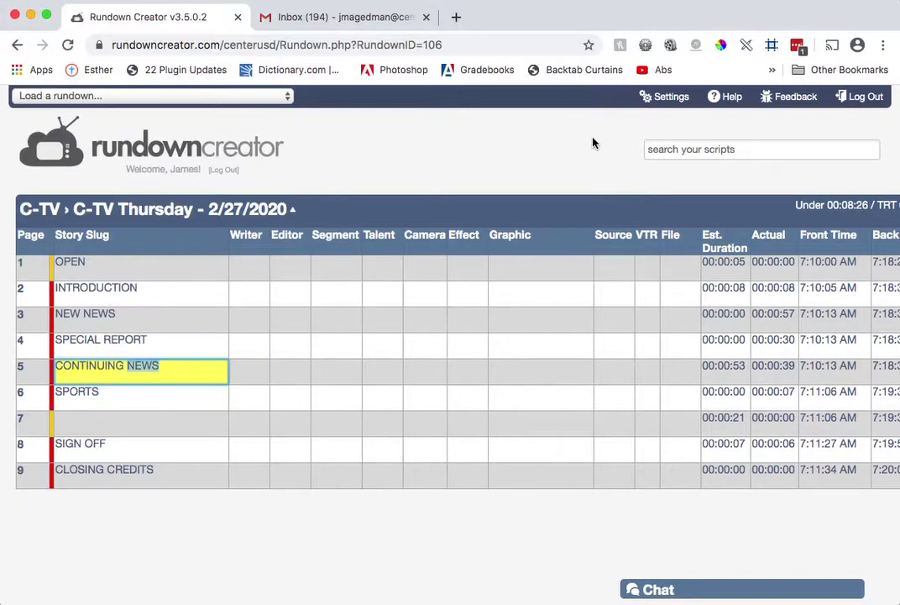
left_click(356, 18)
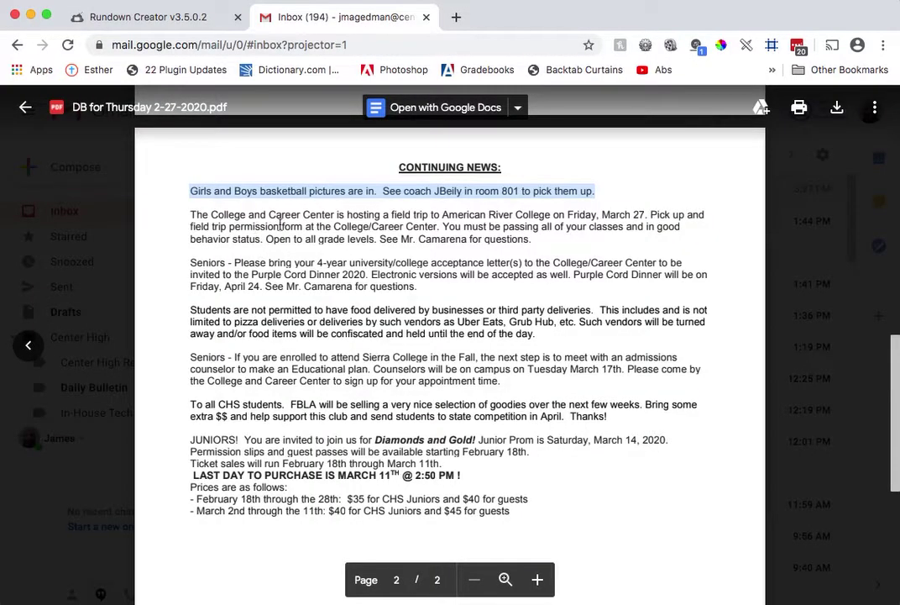
left_click(159, 24)
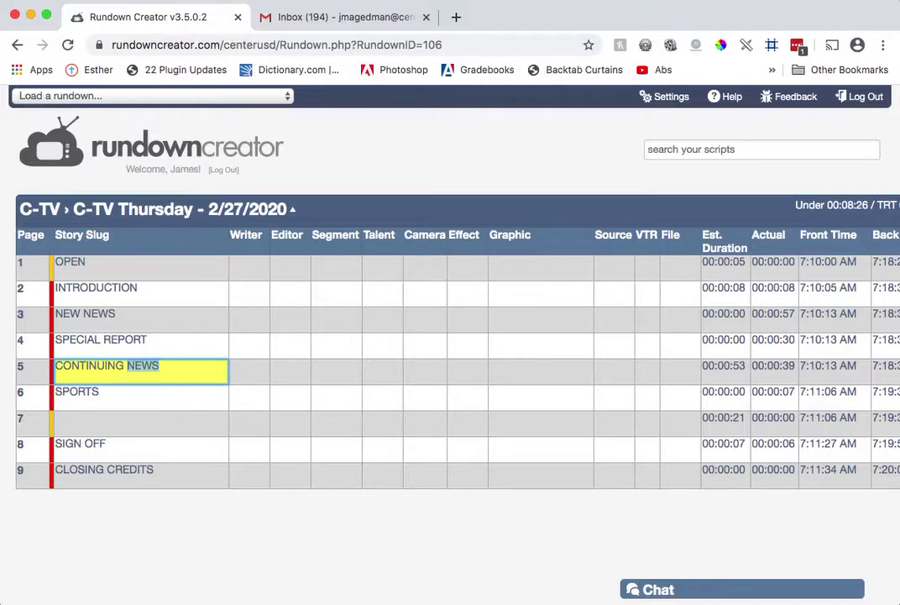
scroll(233, 382, "down", 5)
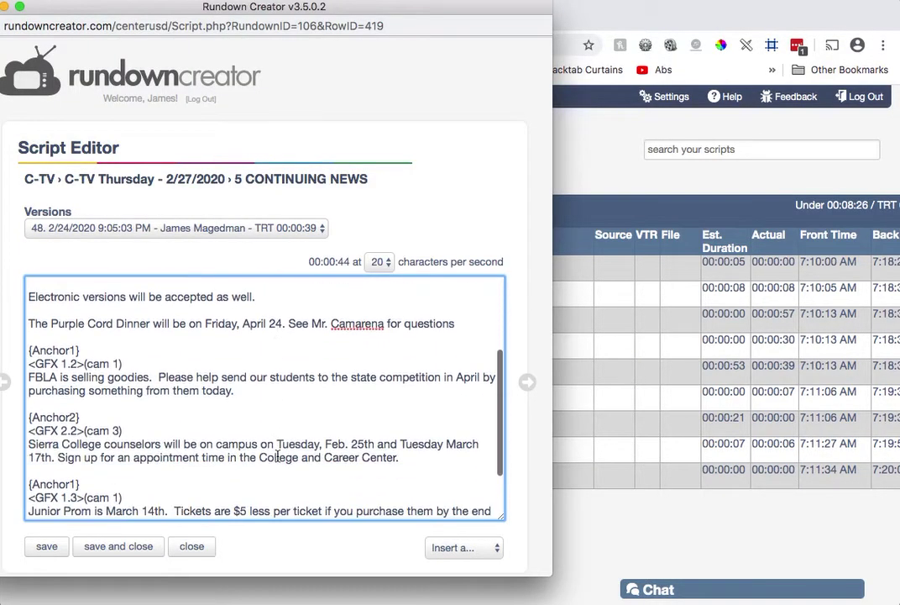
scroll(277, 456, "down", 2)
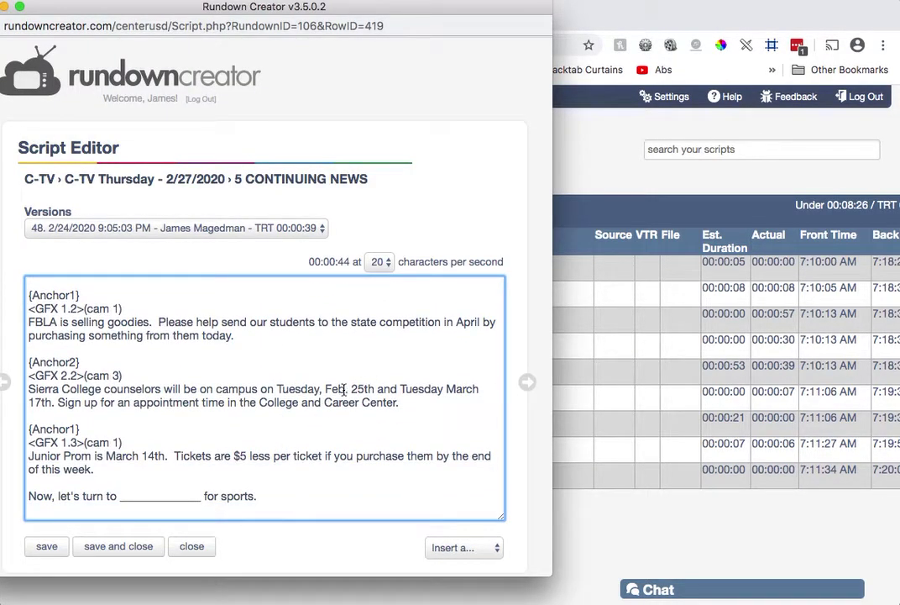
left_click(571, 126)
left_click(336, 16)
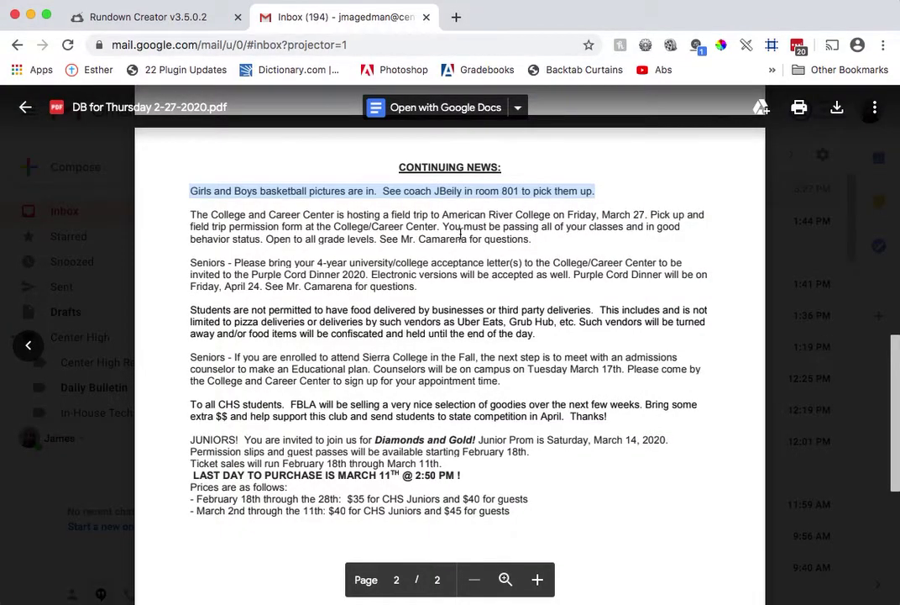
left_click(395, 223)
left_click_drag(187, 217, 534, 241)
key("super+c")
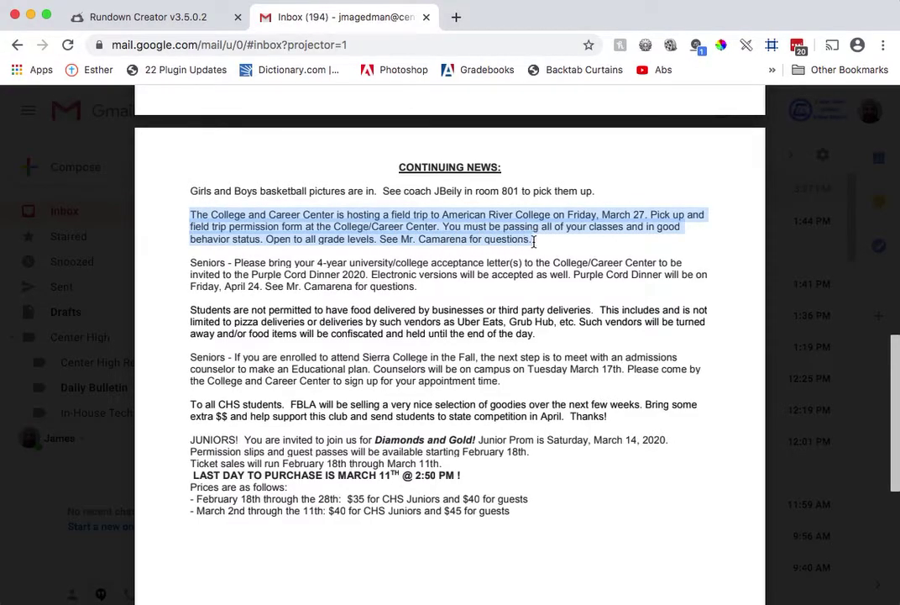
left_click(161, 17)
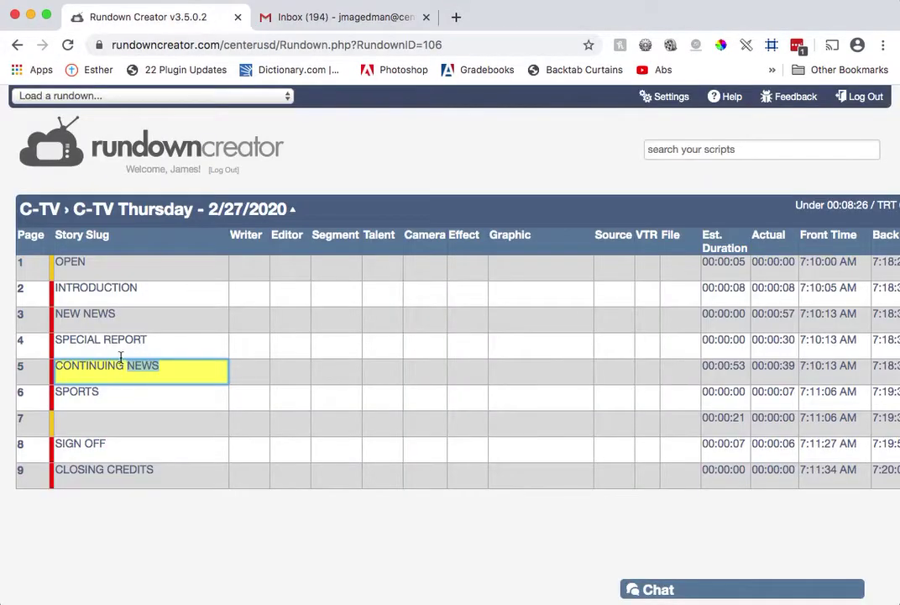
left_click(50, 366)
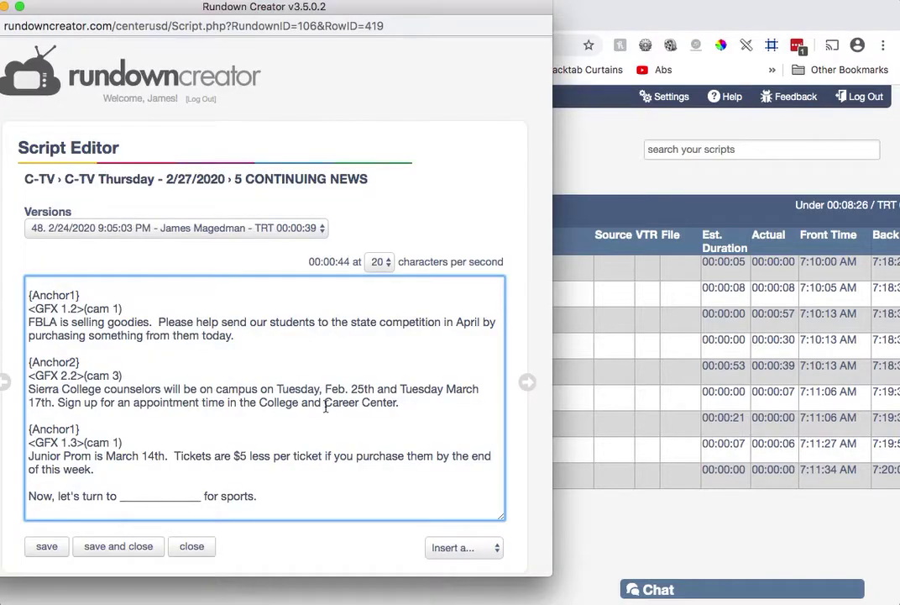
Step: Try to insert the copied field trip story beneath the {Anchor2} <GFX 2.2>(cam 3) cue, above the Sierra College story
left_click_drag(403, 403, 301, 389)
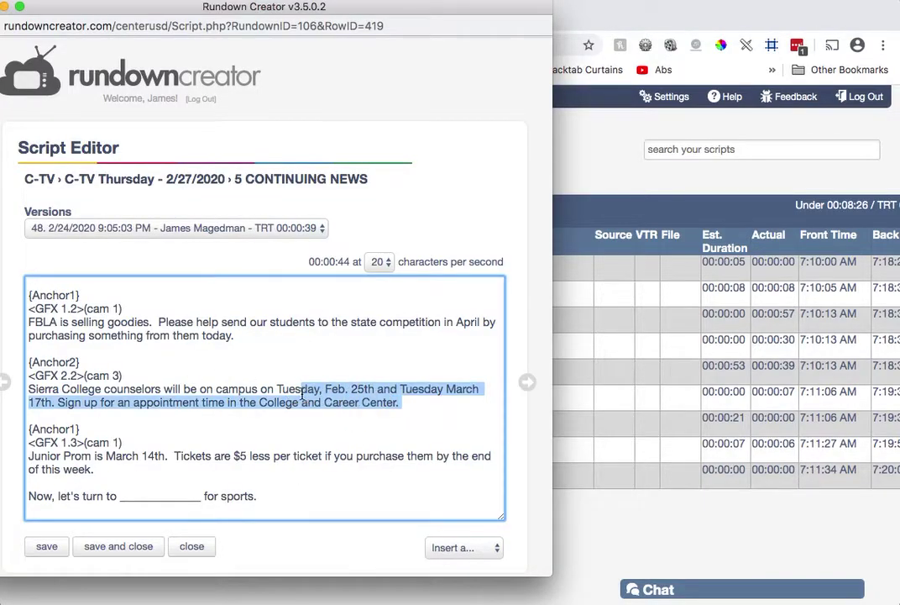
left_click(154, 376)
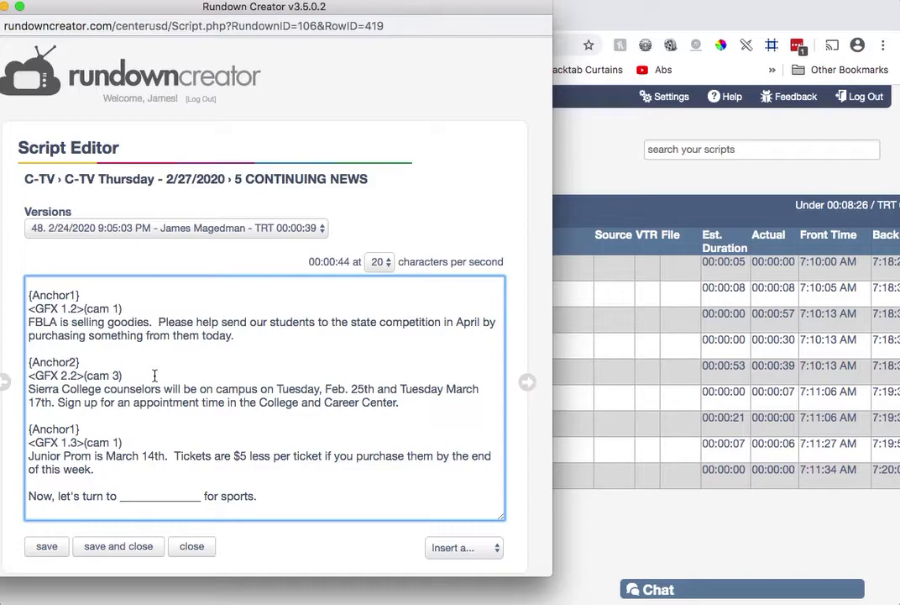
key("Return")
key("Return")
key("super+v")
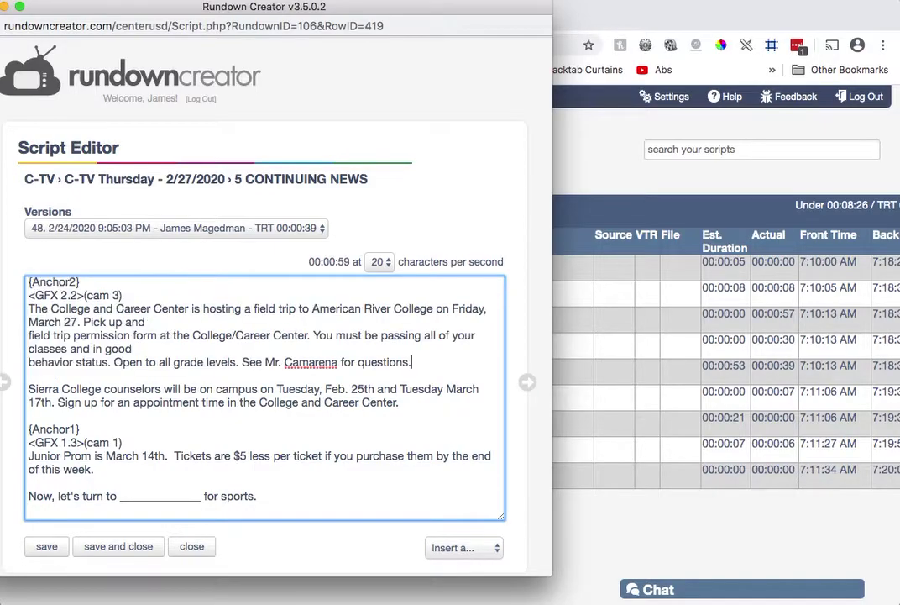
scroll(193, 403, "up", 3)
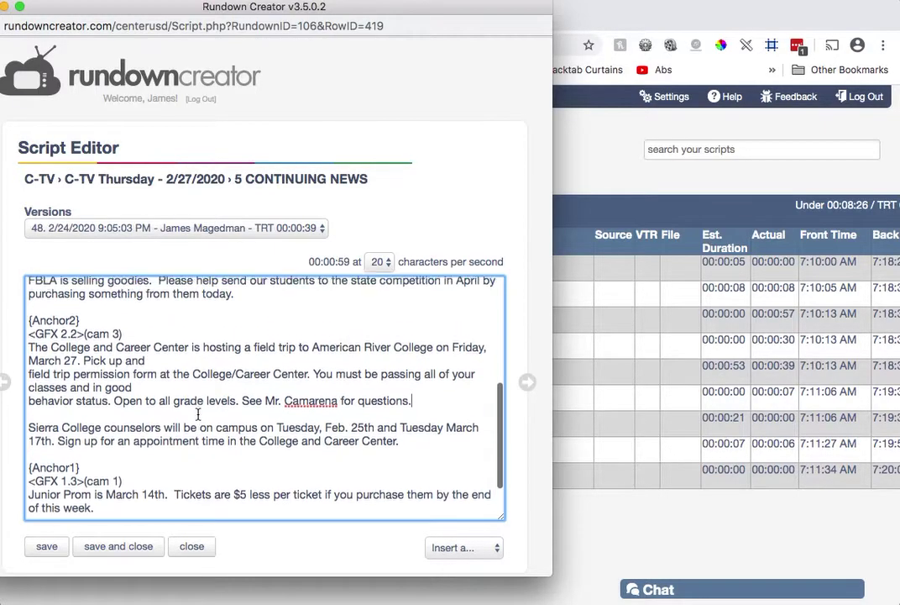
scroll(251, 391, "up", 5)
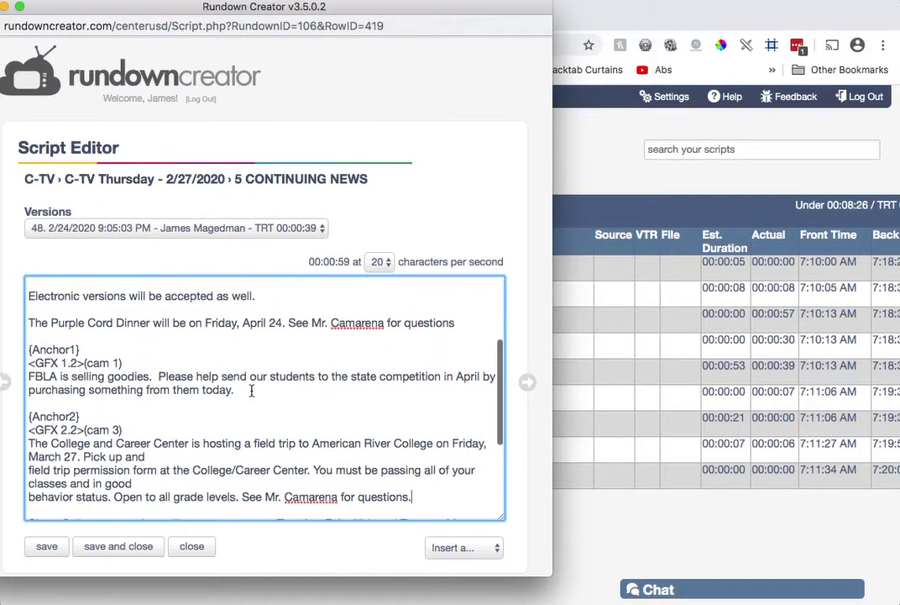
scroll(251, 390, "down", 3)
key("super+z")
Step: Insert the copied American River College field trip story between the basketball pictures and Purple Cord Dinner stories, separated by blank lines
scroll(159, 428, "up", 5)
scroll(150, 466, "down", 1)
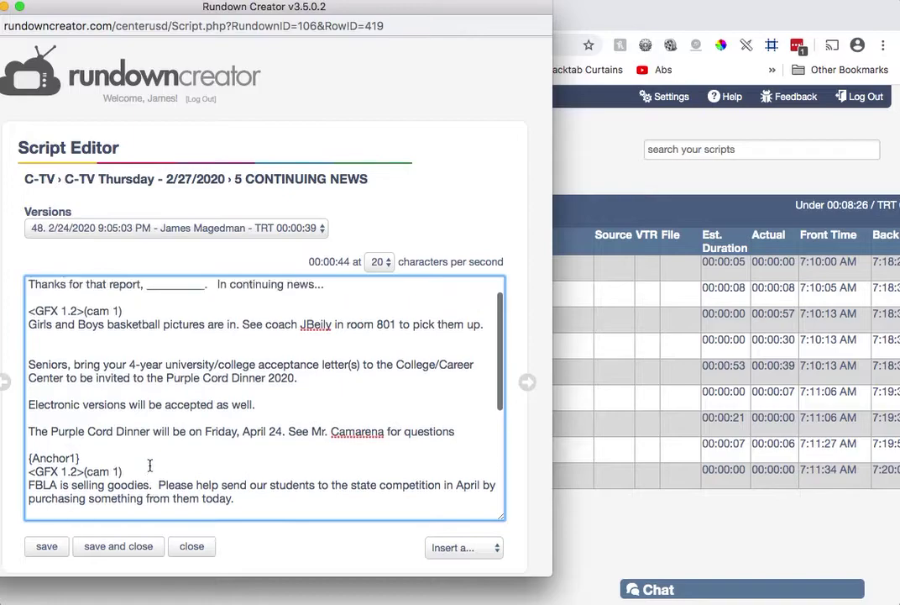
scroll(166, 429, "down", 1)
scroll(166, 430, "up", 2)
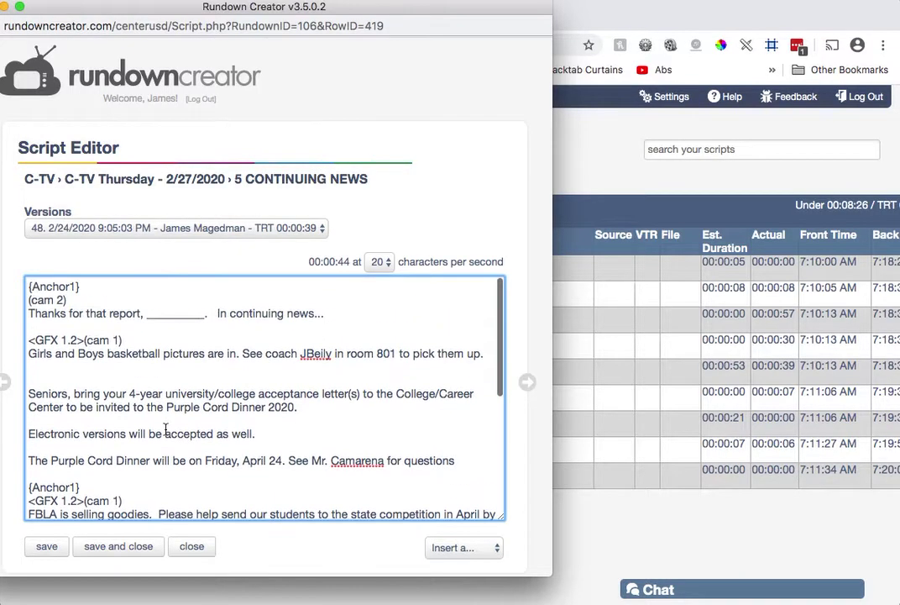
scroll(164, 436, "down", 2)
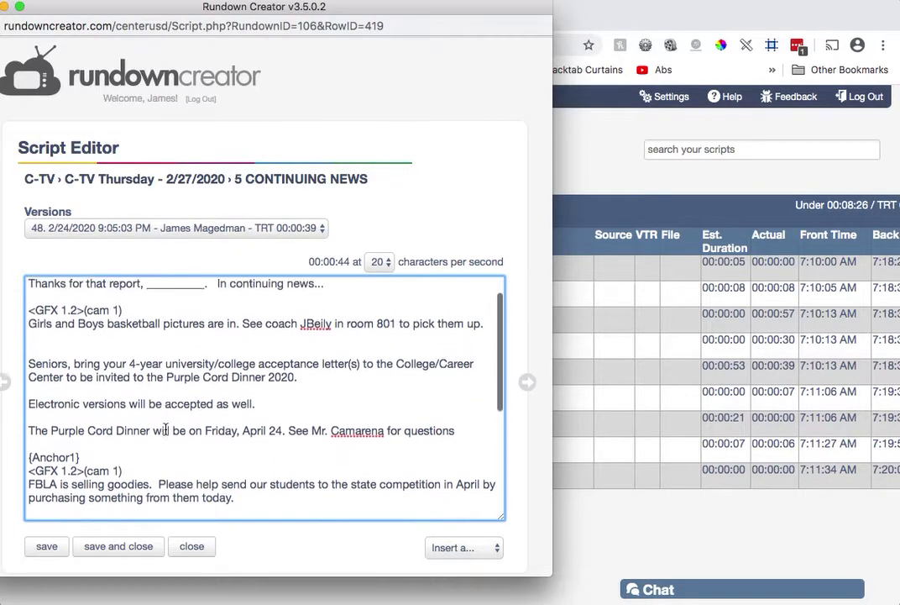
scroll(159, 449, "up", 2)
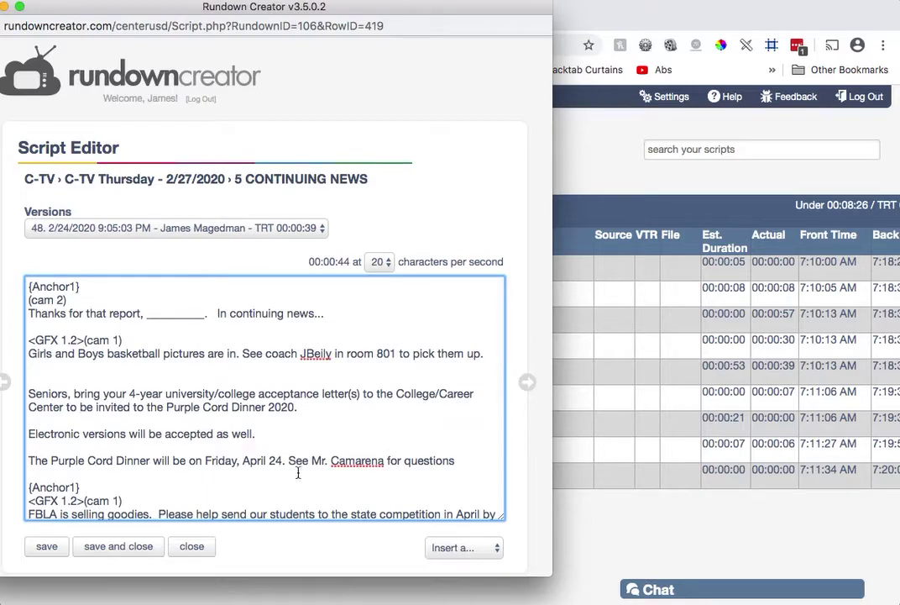
left_click(122, 378)
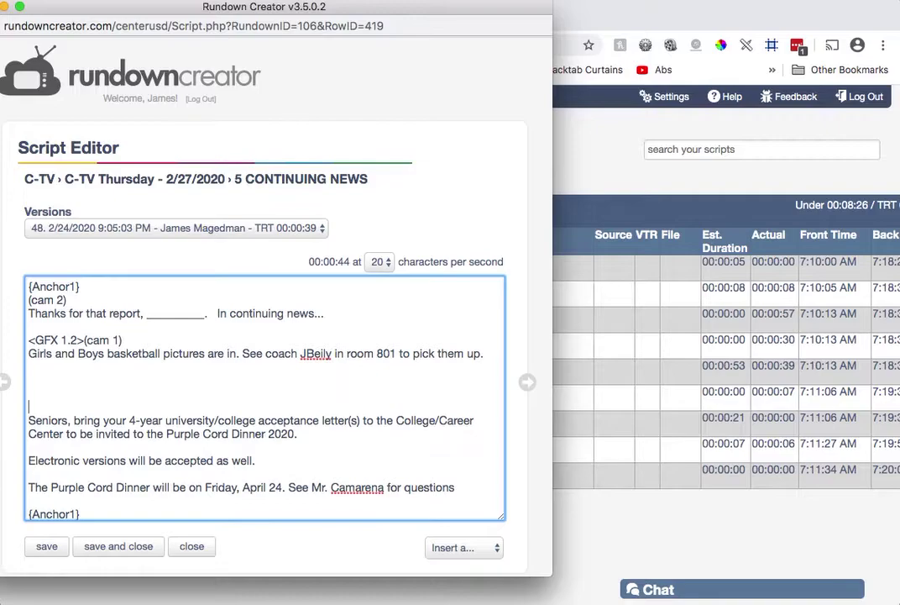
key("super+v")
key("Return")
key("Return")
Step: Copy the {Anchor2} <GFX 2.2>(cam 3) cue from above the Sierra College story and place it directly above the field trip story
scroll(135, 403, "down", 6)
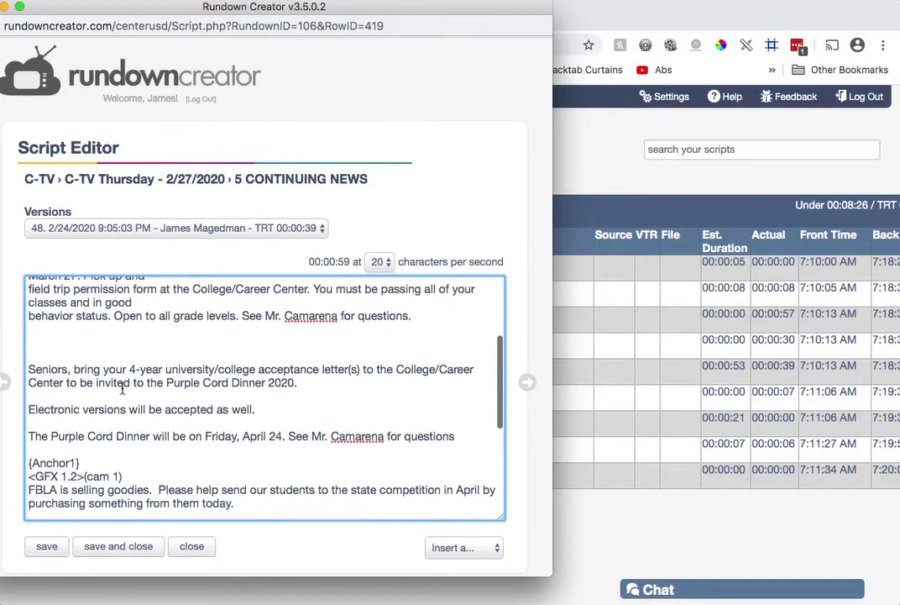
left_click(125, 430)
left_click_drag(124, 430, 25, 416)
key("super+c")
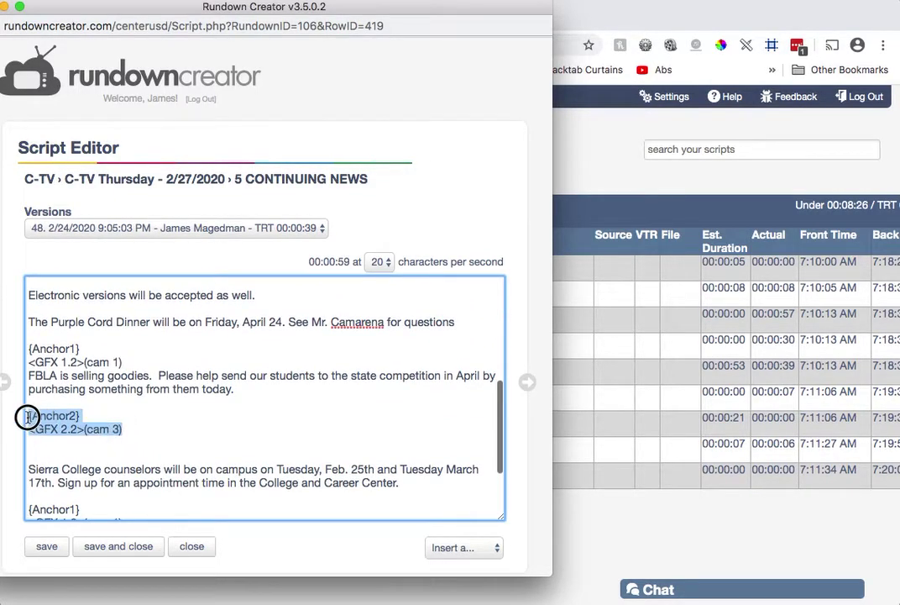
scroll(25, 416, "up", 8)
scroll(25, 417, "up", 1)
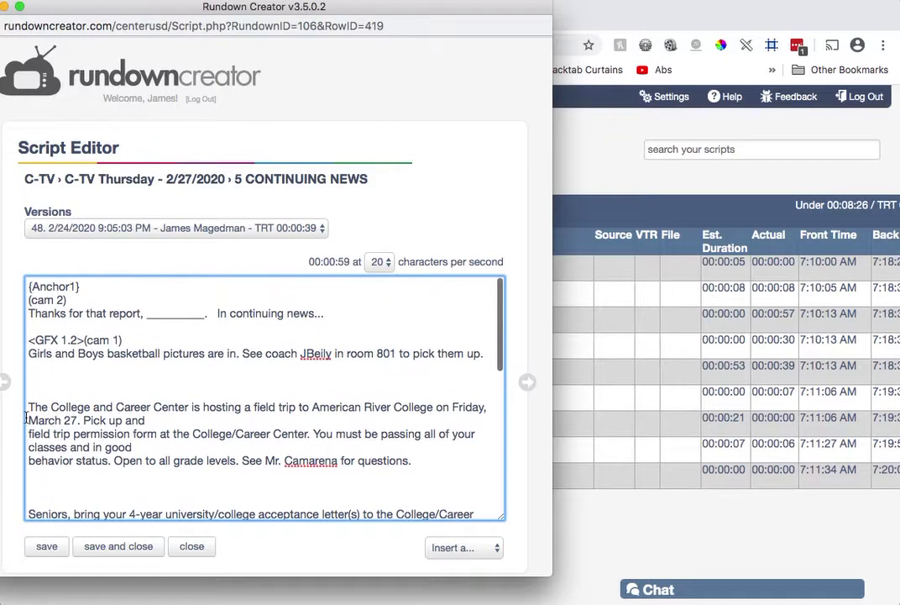
left_click(26, 393)
key("super+v")
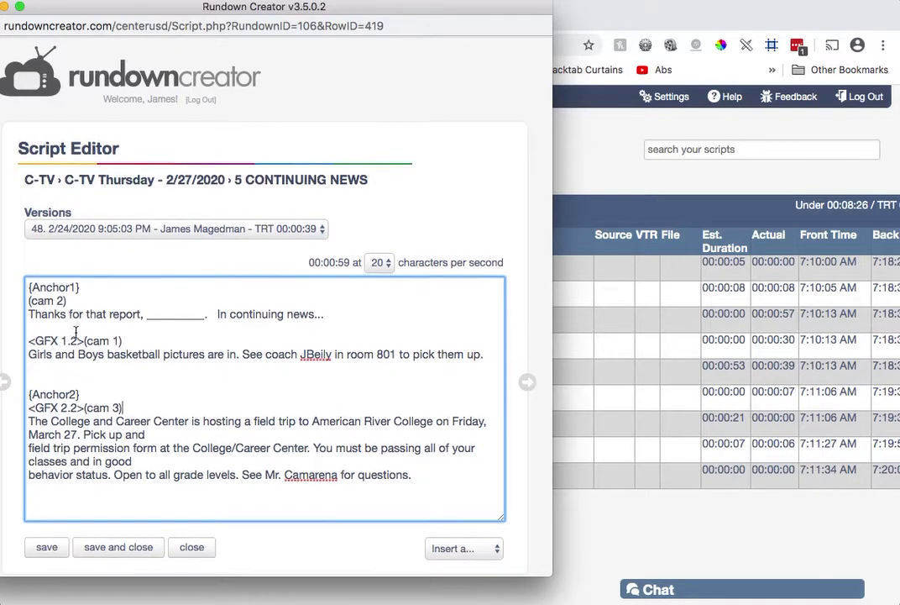
Step: Select the GFX 1.2 label in the cue above the basketball pictures story
left_click_drag(78, 341, 31, 337)
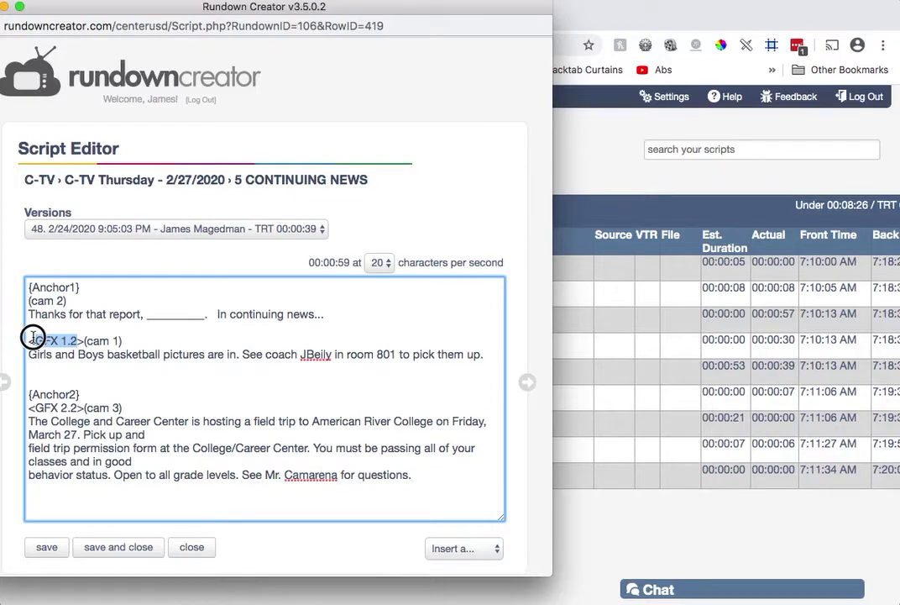